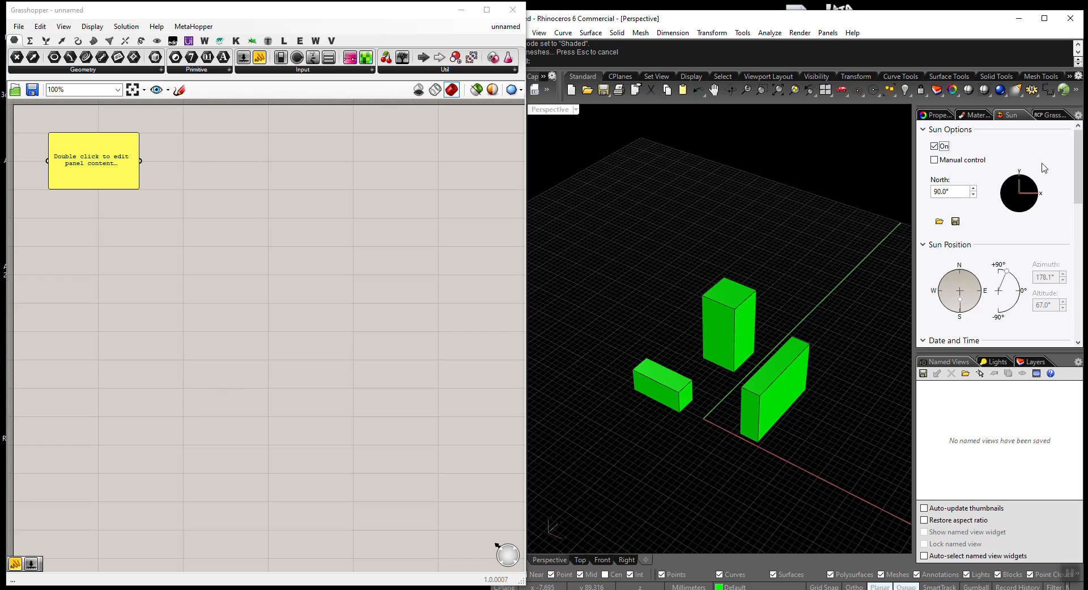
Set the Rhino sun's location to Albany, NY, USA
left_click_drag(1078, 149, 1072, 272)
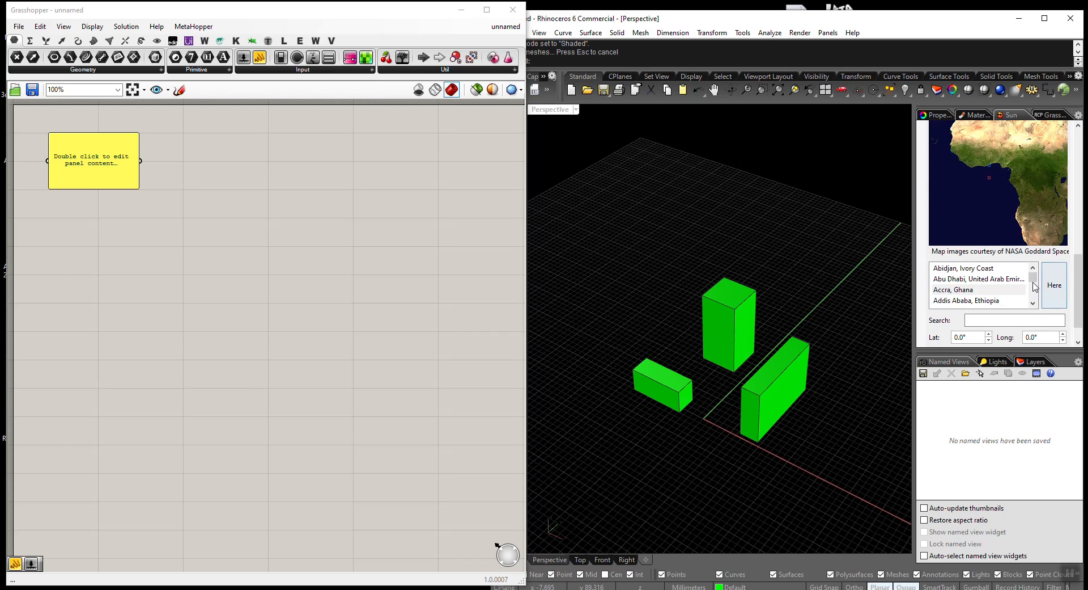
scroll(1022, 288, "down", 1)
scroll(1022, 288, "down", 1)
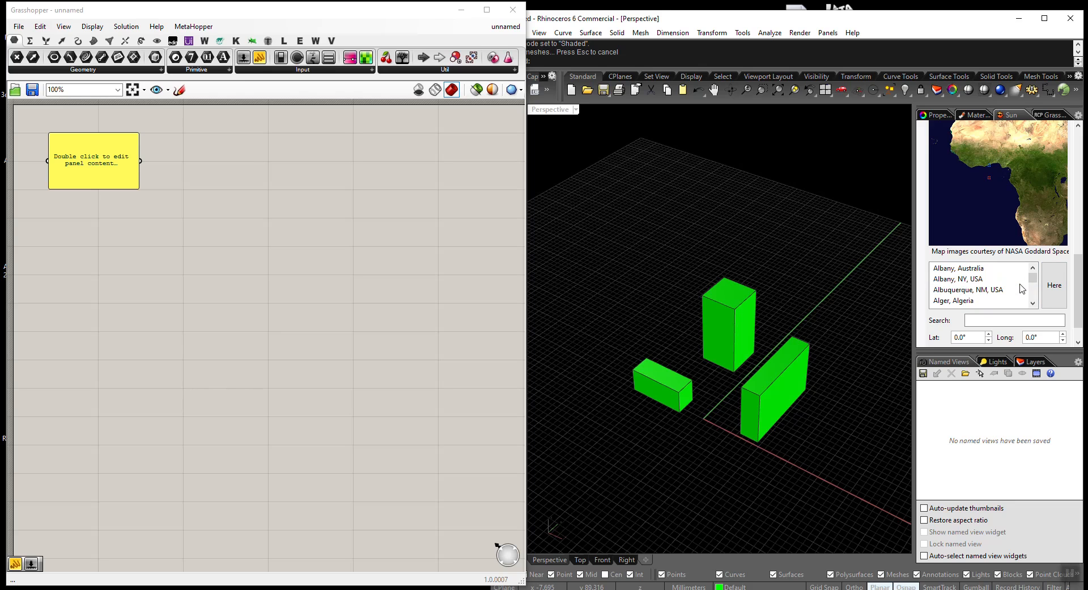
left_click(970, 279)
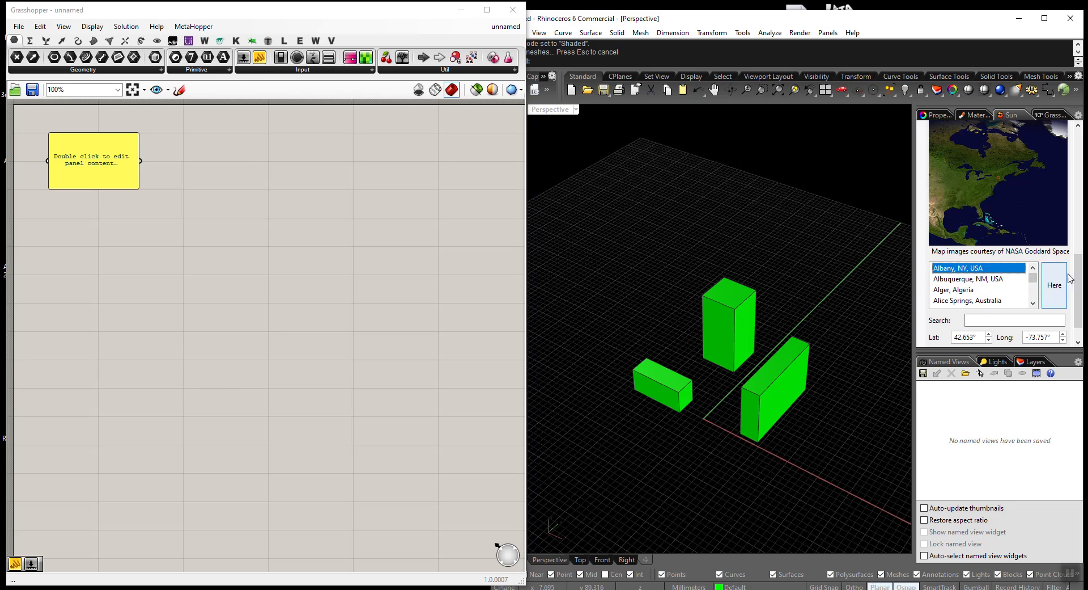
Set the sun's date to 4/15/2000 and its time to 12:50:54 PM
left_click_drag(1080, 274, 1081, 195)
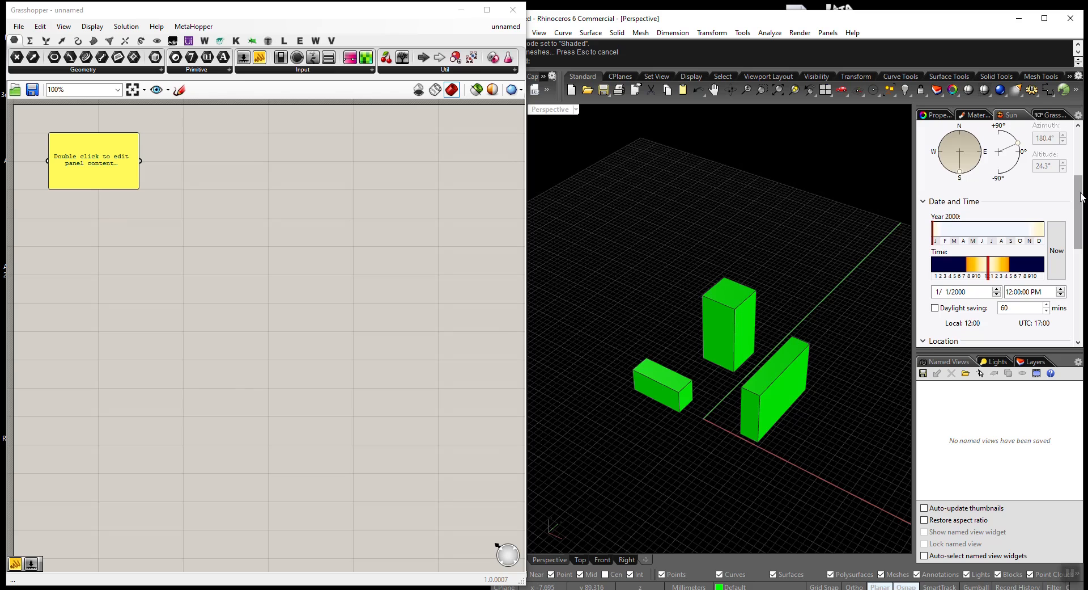
left_click_drag(990, 262, 993, 264)
left_click_drag(936, 238, 964, 238)
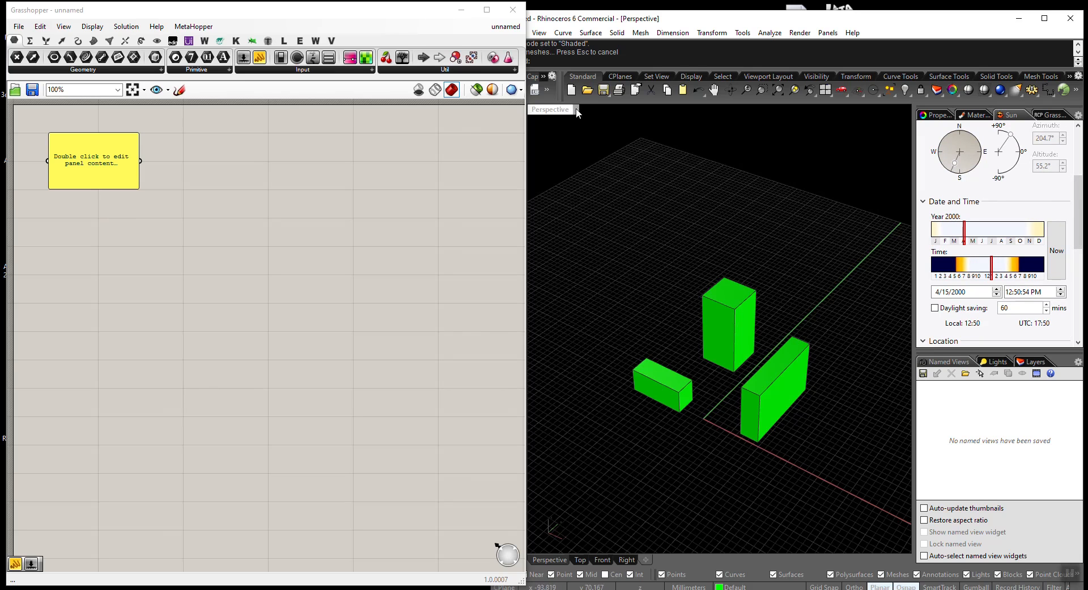
Show the Perspective viewport in Rendered mode and adjust the sun to 4/4/2000 at 2:25:26 PM
left_click(577, 110)
left_click(561, 164)
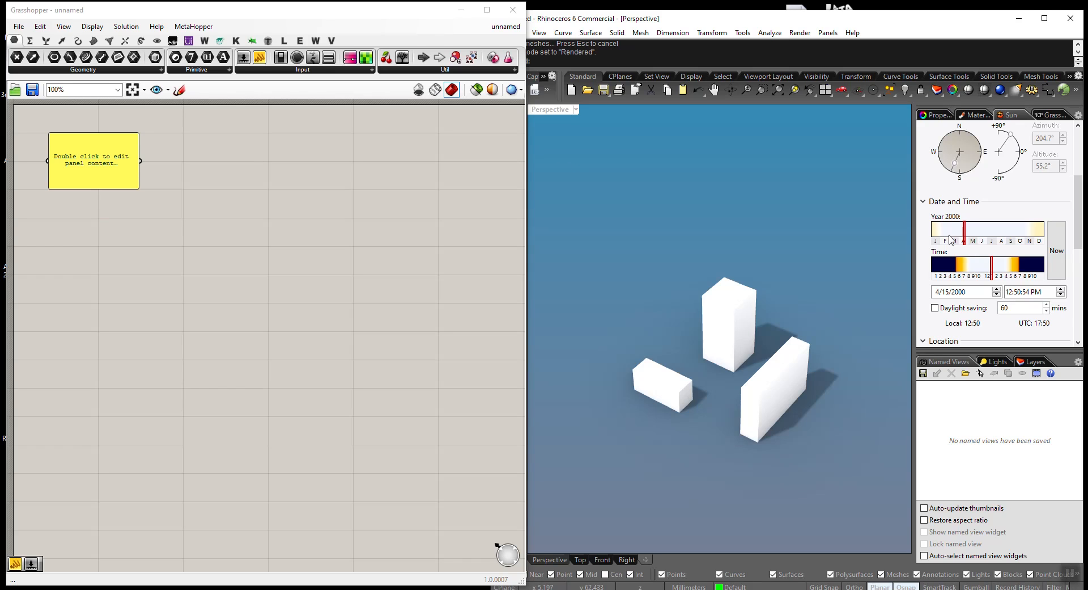
mouse_move(964, 238)
left_mouse_down()
mouse_move(990, 238)
mouse_move(973, 238)
mouse_move(987, 267)
mouse_move(969, 265)
left_mouse_up()
left_click_drag(972, 232, 961, 232)
left_click_drag(969, 264, 998, 264)
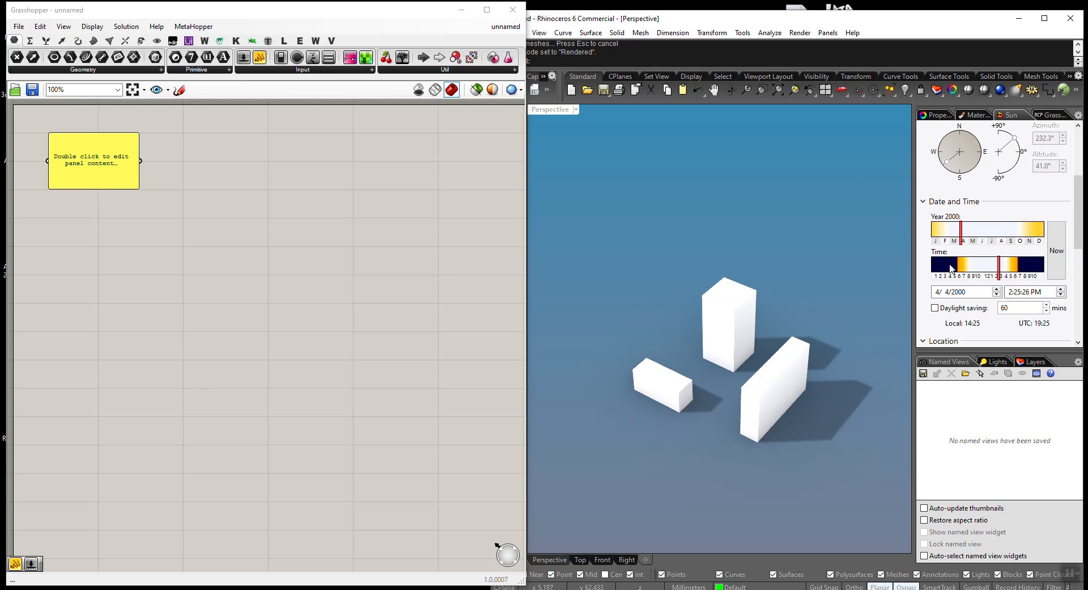
Return the Perspective viewport to Shaded display and switch to the Grasshopper canvas
left_click(574, 110)
left_click(569, 150)
left_click(326, 225)
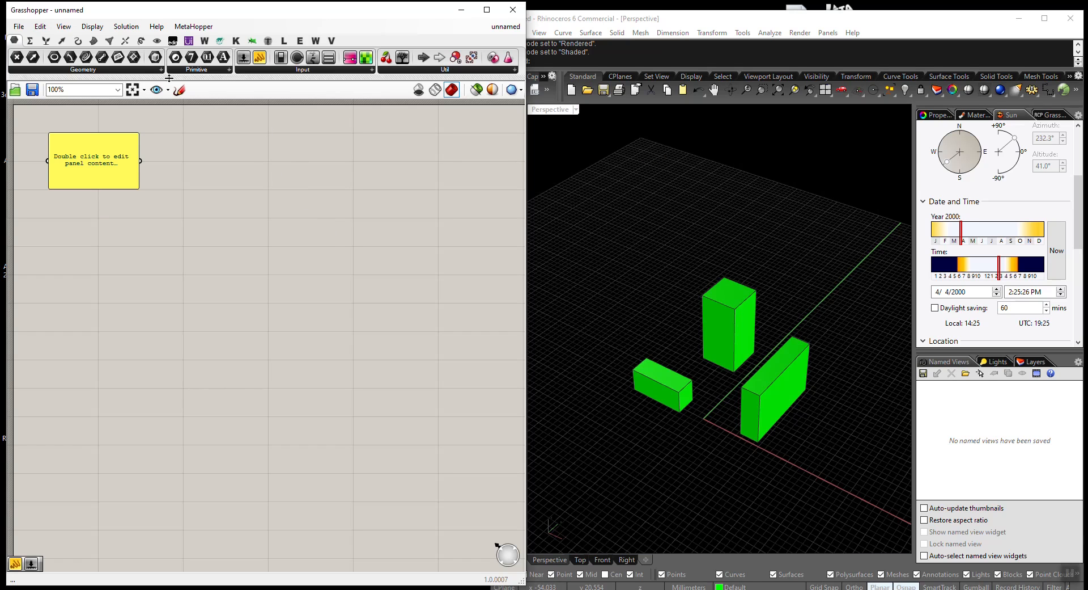
Place a ShadowExport component on the canvas and a SunVec component beside it
left_click(156, 42)
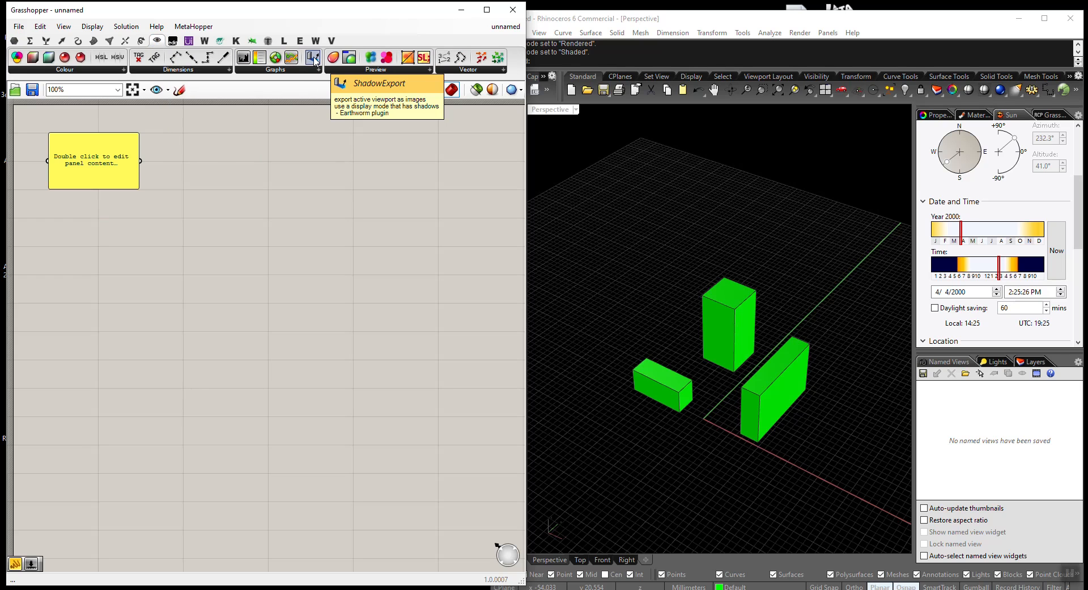
left_click_drag(315, 61, 326, 270)
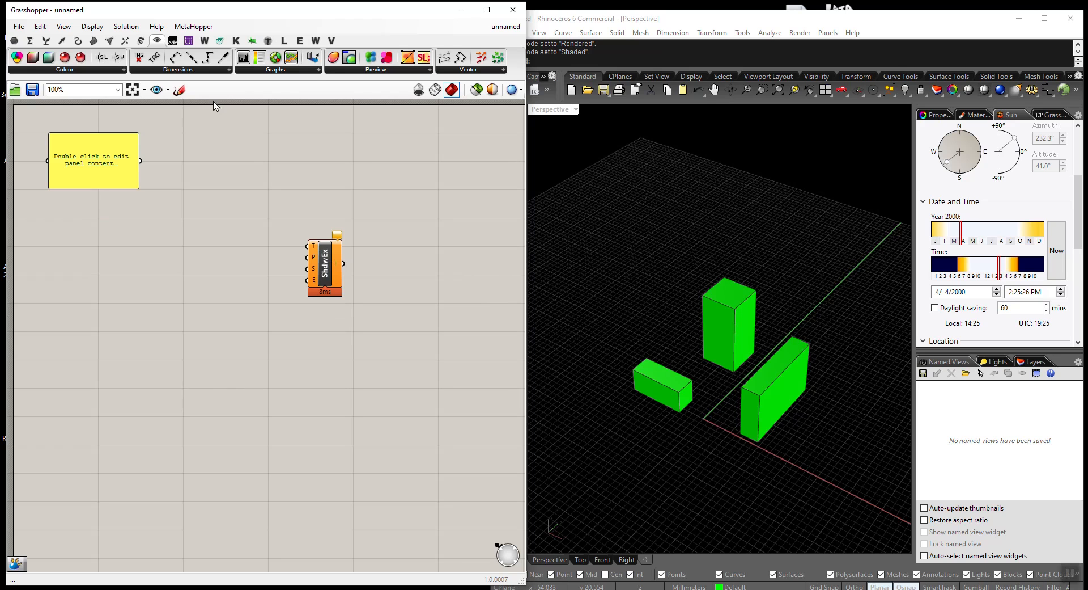
left_click(61, 41)
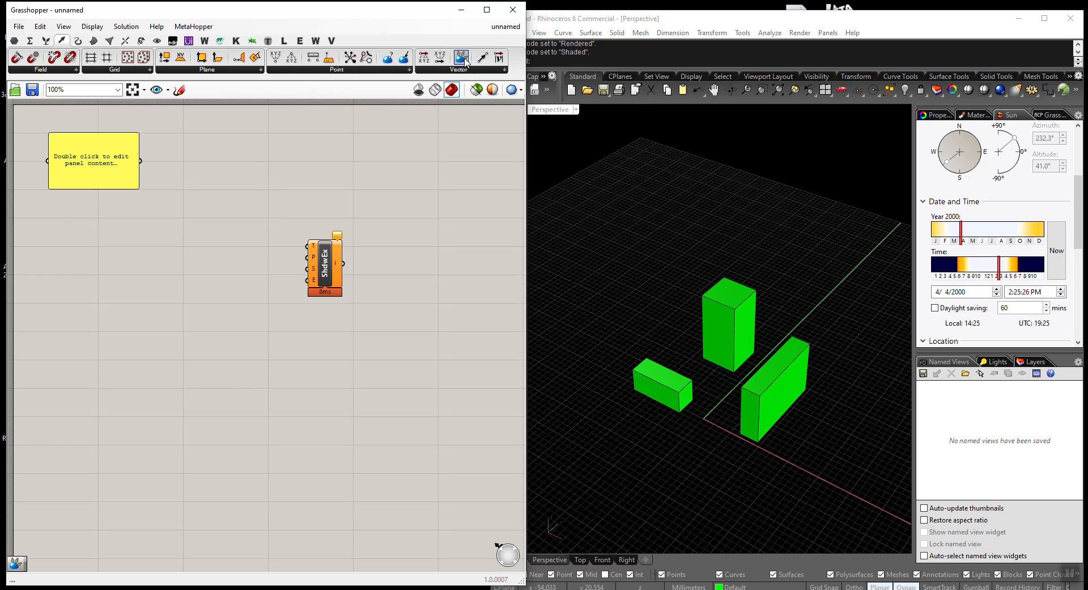
left_click_drag(461, 57, 241, 273)
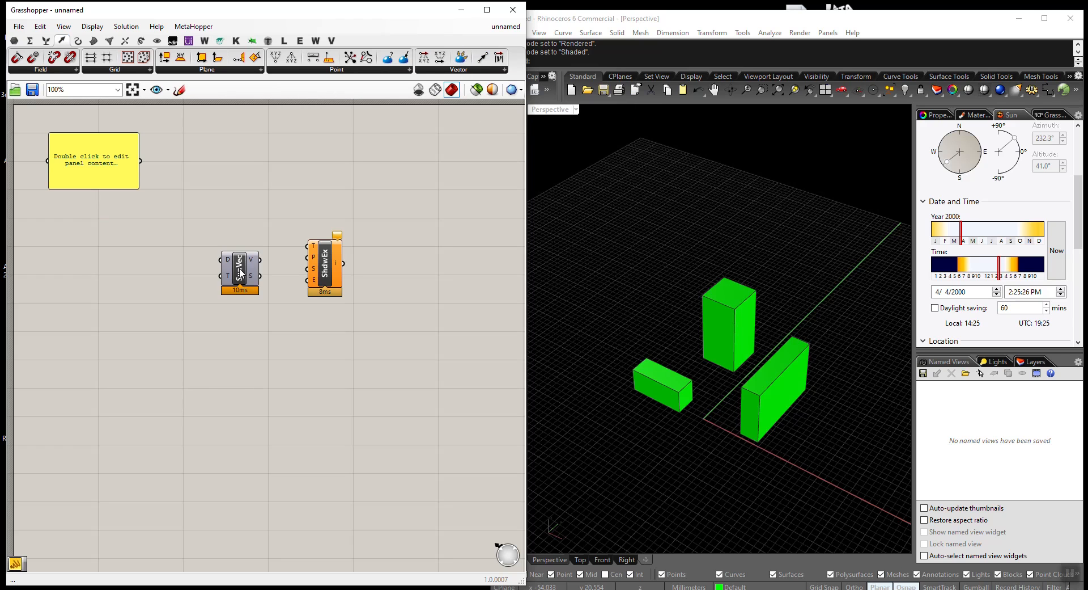
Place the existing panel beside SunVec, set its content to 04/01/2020, and wire it to the date input
left_click_drag(103, 173, 148, 274)
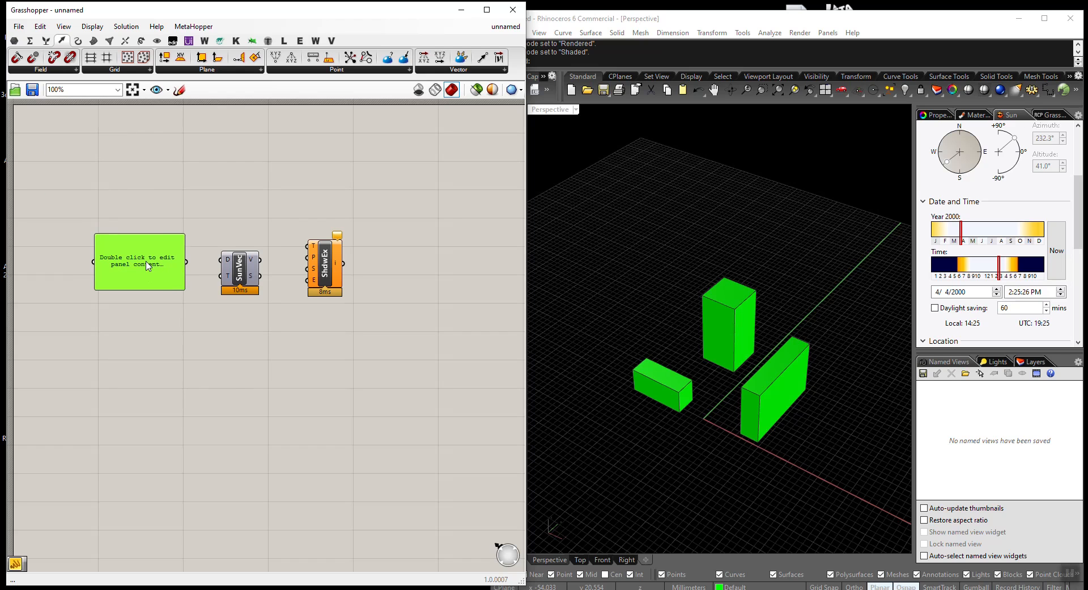
double_click(148, 265)
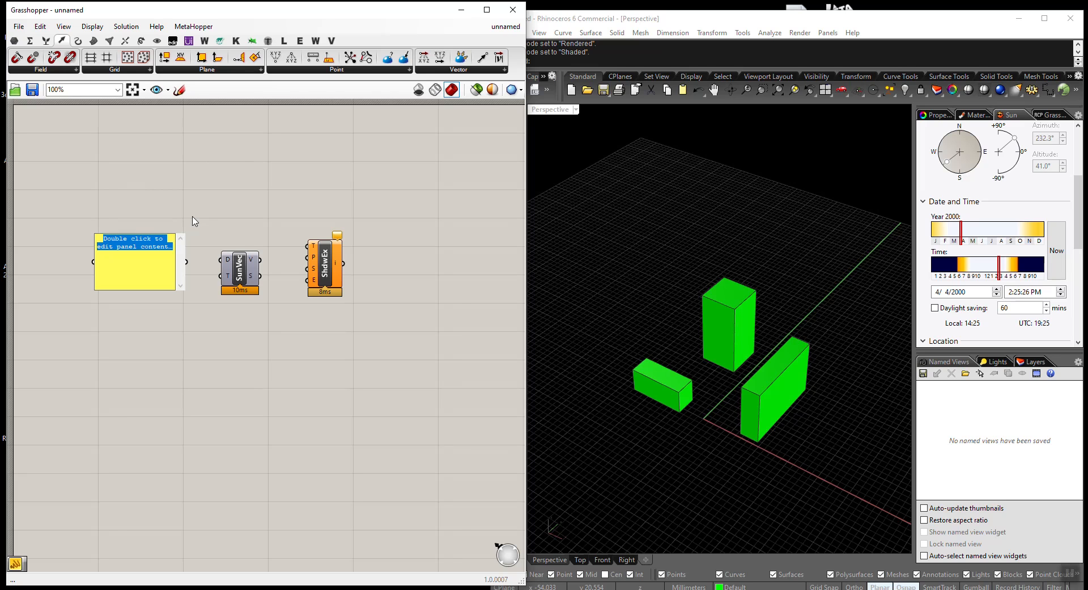
type("04")
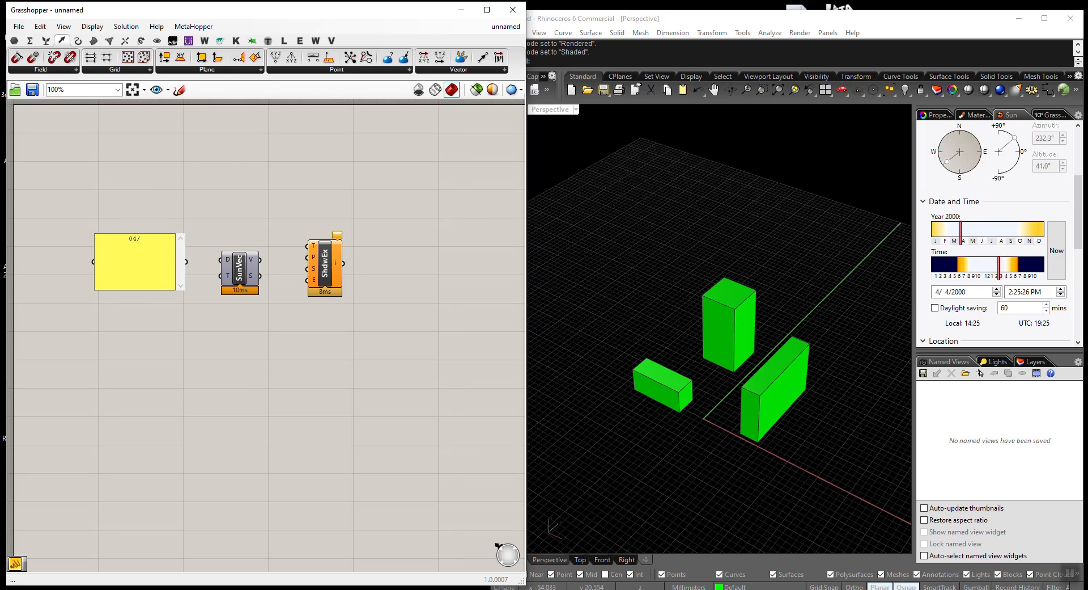
type("/01/2020")
left_click(194, 221)
mouse_move(186, 261)
left_mouse_down()
mouse_move(224, 262)
mouse_move(177, 272)
mouse_move(173, 263)
left_mouse_up()
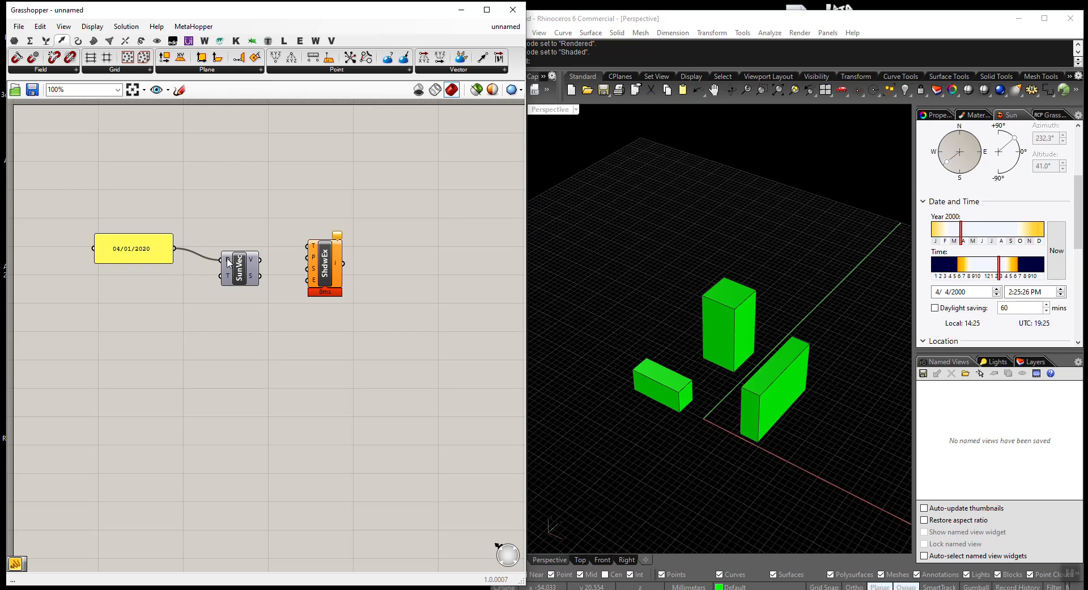
Add a panel containing 1130 below the date panel and enlarge it to fit several lines
mouse_move(229, 278)
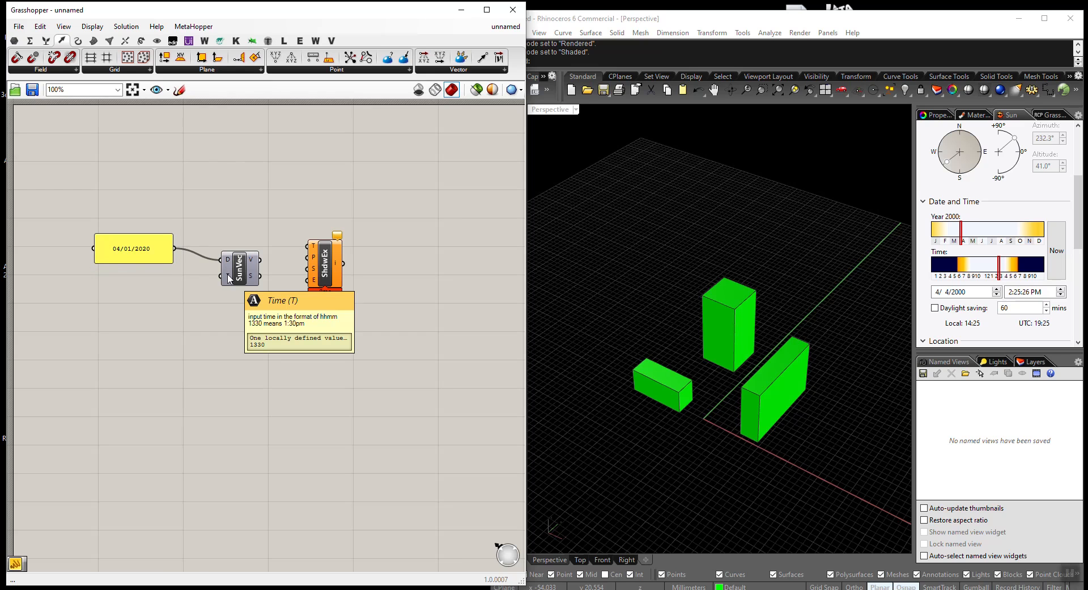
double_click(137, 290)
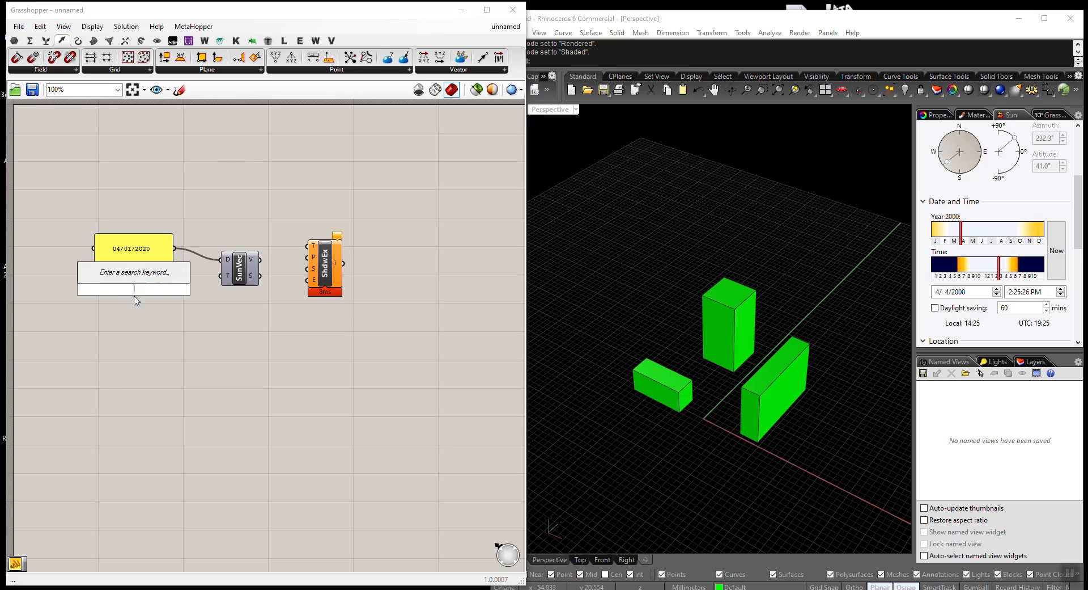
type("//")
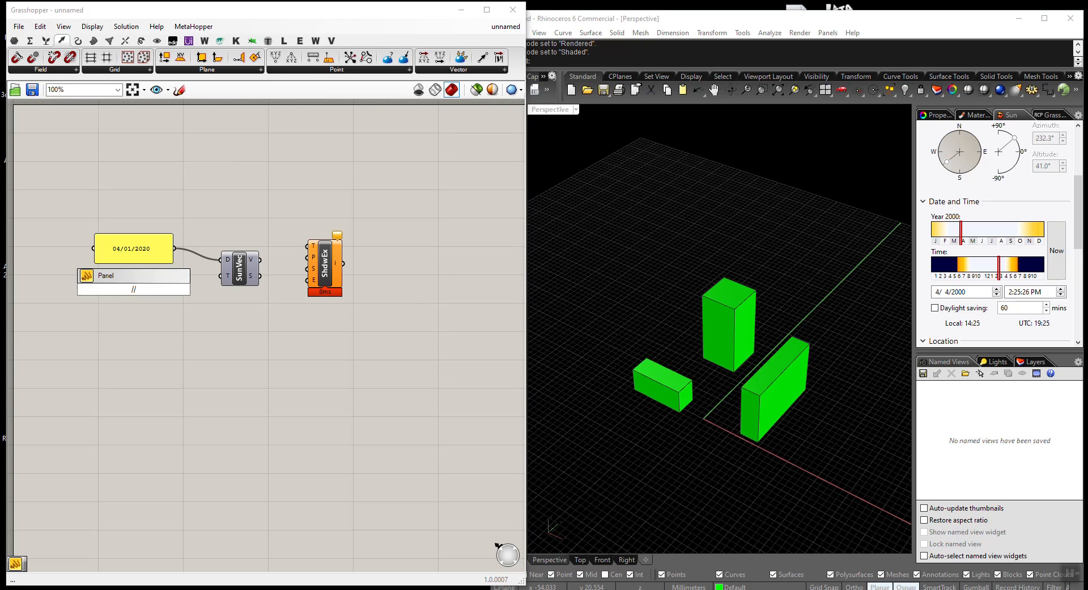
type("1130")
key("Return")
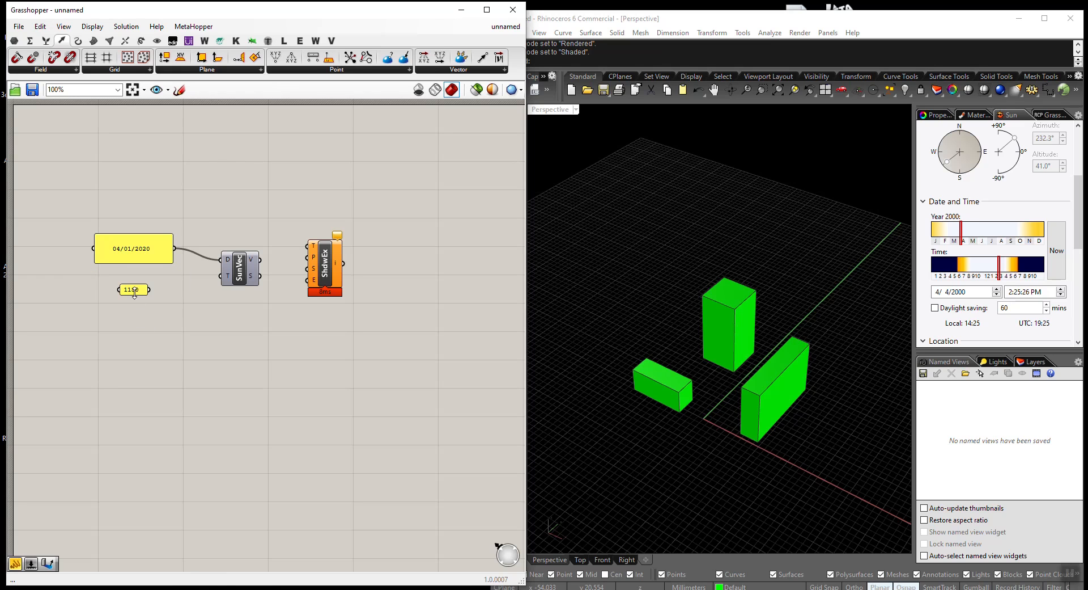
left_click_drag(144, 293, 181, 380)
Turn off Multiline Data, list times 1130, 1145, 1200, 1215, 1315 and 1415 in the panel, and wire it to SunVec's time input
right_click(168, 326)
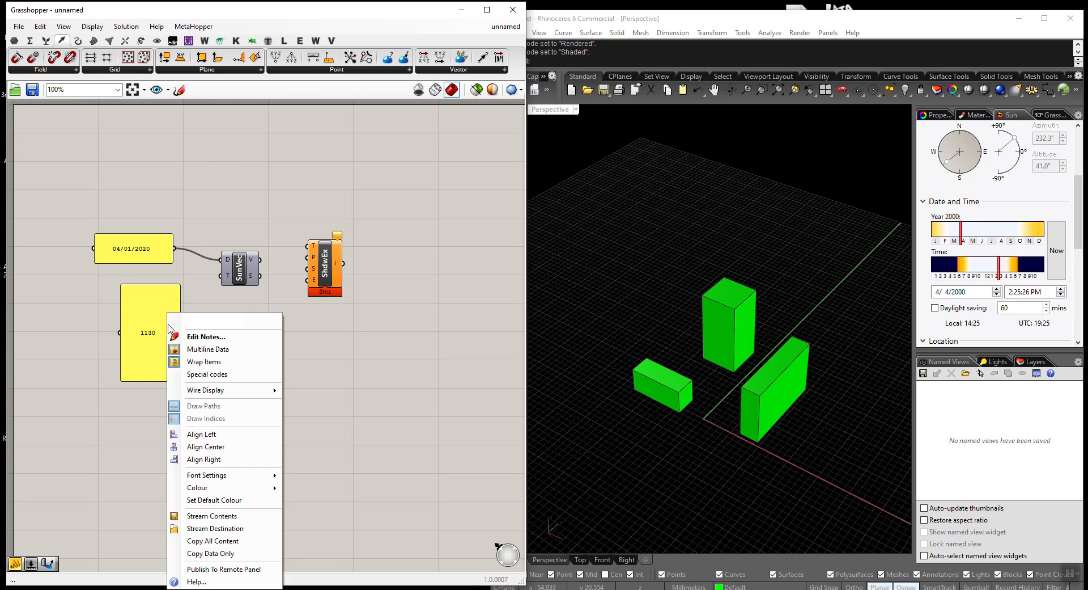
left_click(208, 349)
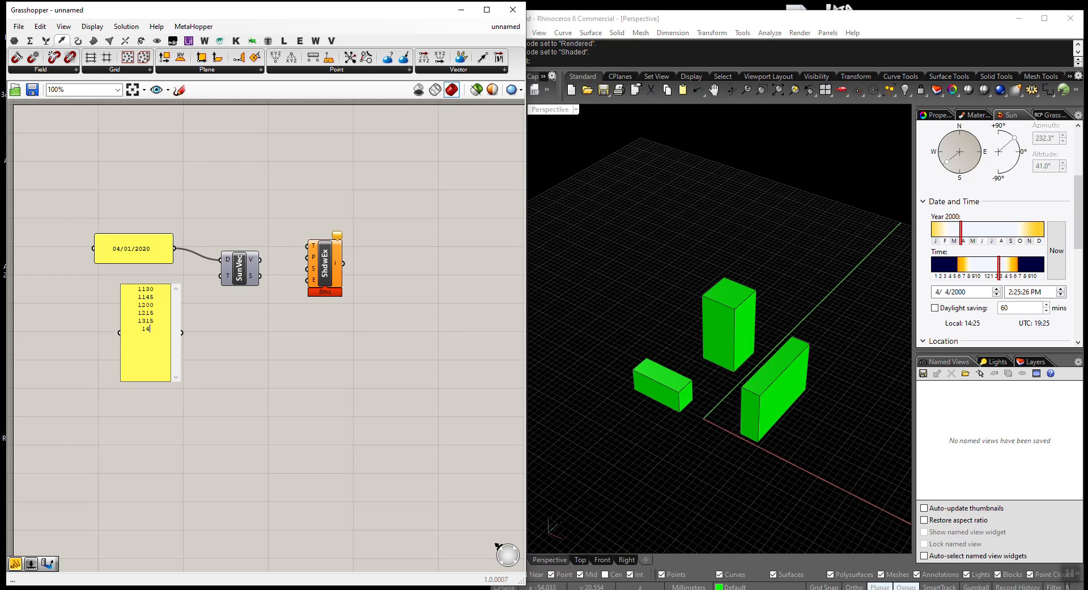
left_click(362, 347)
left_click(156, 248)
left_click_drag(164, 321, 220, 271)
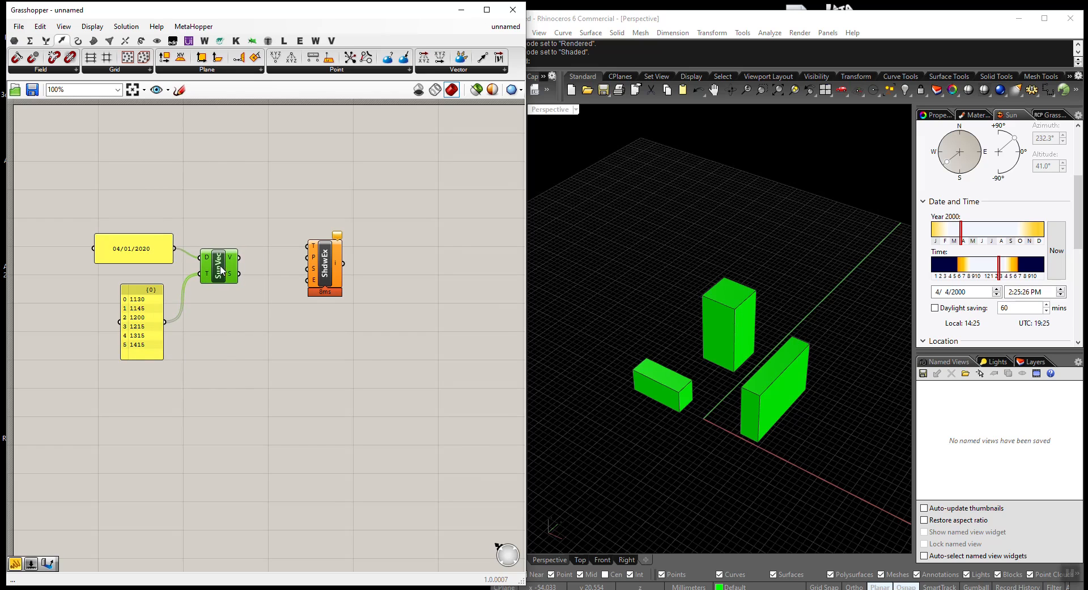
Move ShadowExport closer to SunVec and connect SunVec's TimeStamp output to its T input
mouse_move(231, 276)
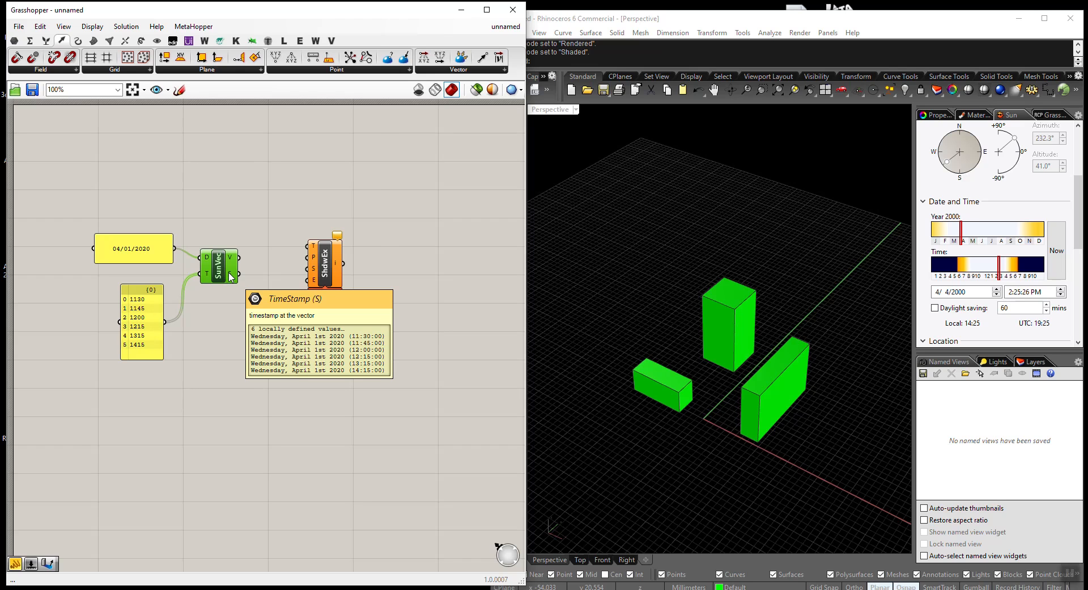
left_click(266, 258)
left_click_drag(329, 264, 296, 303)
left_click_drag(239, 274, 279, 284)
left_click(288, 275)
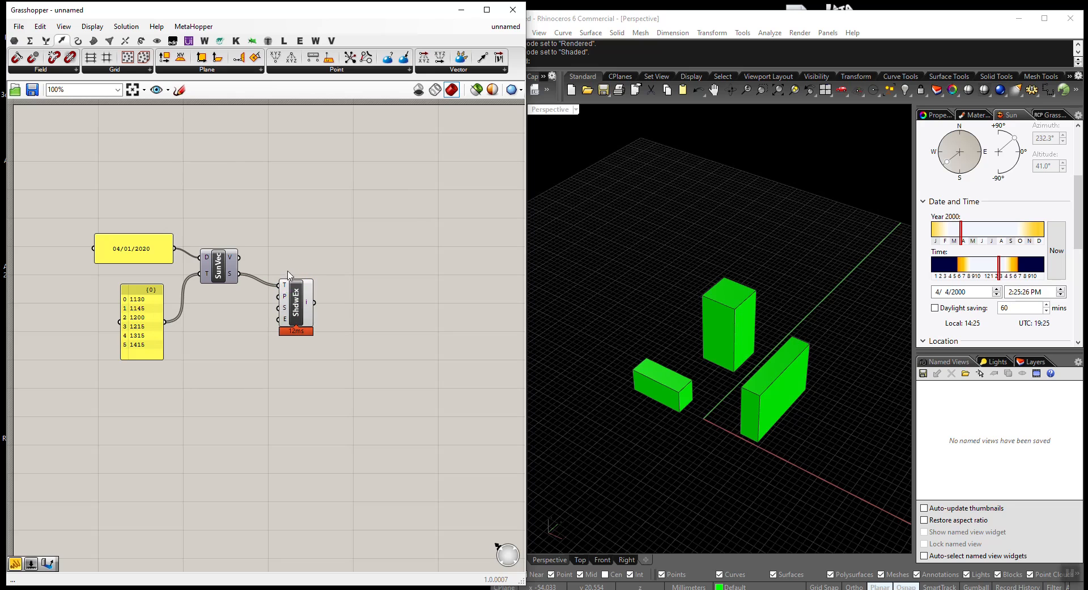
Copy the path of the Downloads\ExportTest folder from File Explorer and return to Grasshopper
mouse_move(286, 299)
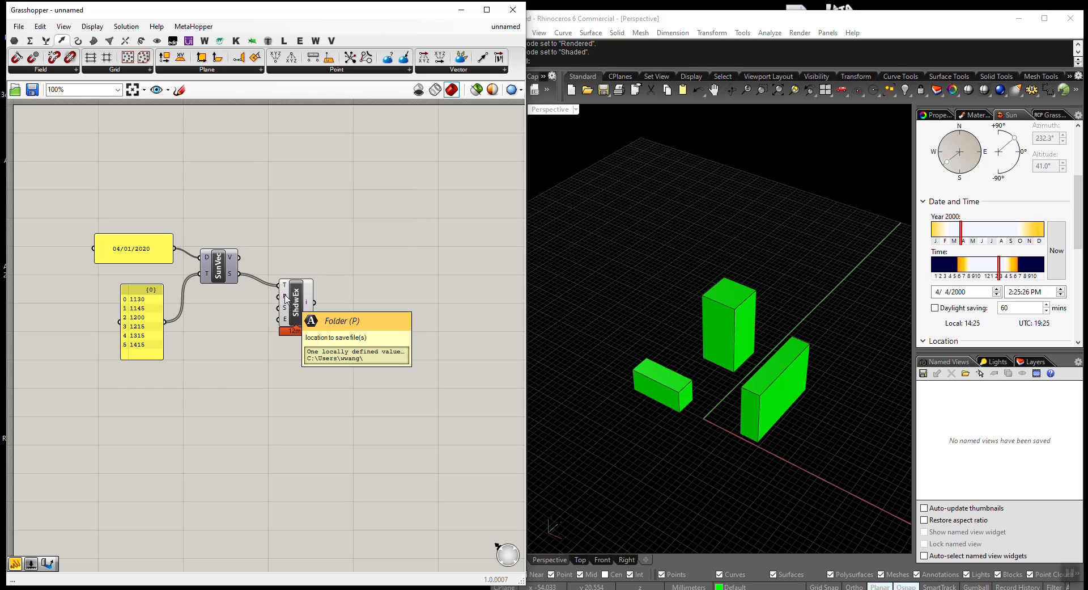
key("alt+Tab")
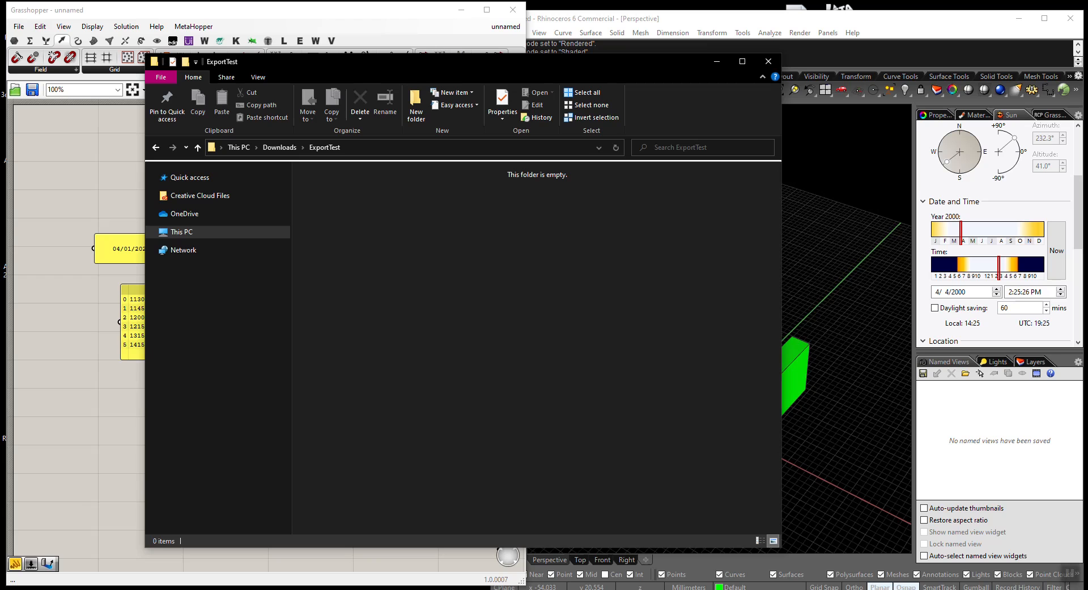
left_click(358, 148)
key("ctrl+c")
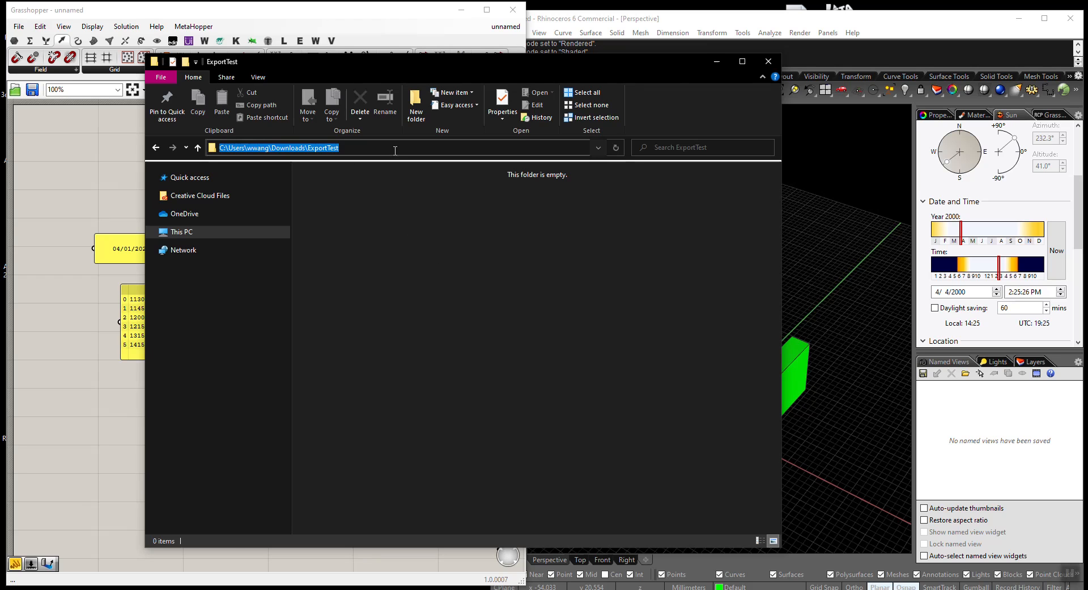
left_click(62, 356)
Add a panel holding the copied ExportTest path with a trailing backslash and wire it to ShadowExport's Folder input
double_click(176, 412)
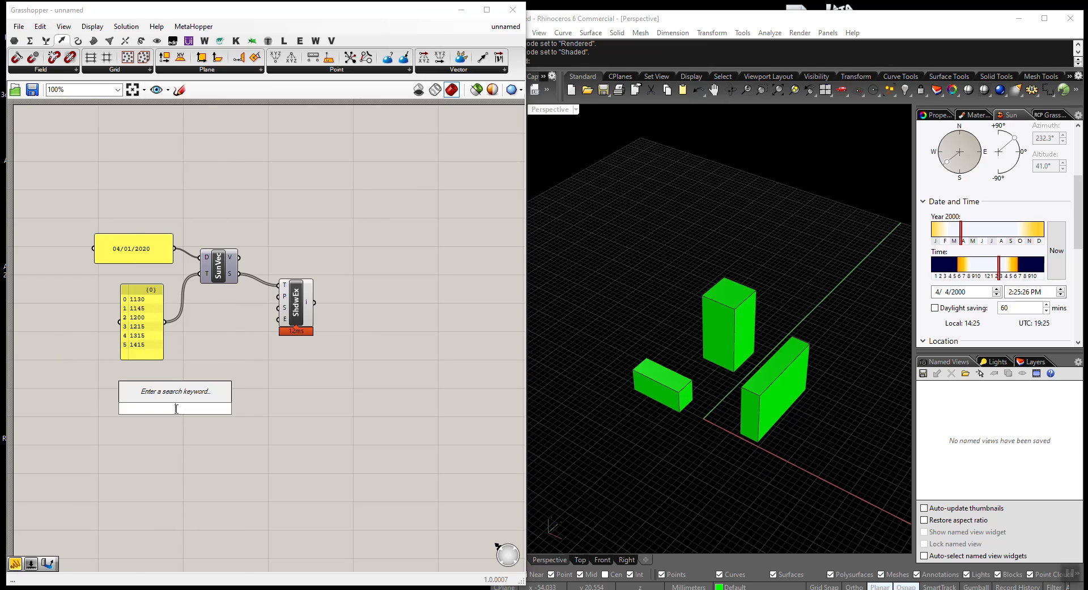
type("Panel")
key("Return")
double_click(176, 408)
key("ctrl+v")
type("\\")
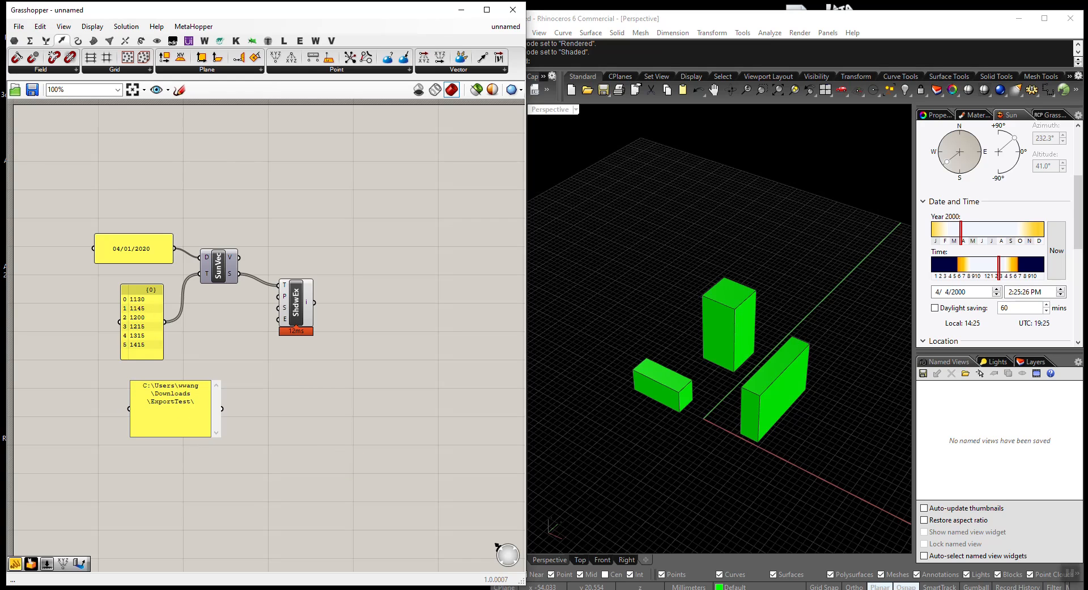
left_click(273, 419)
left_click_drag(212, 435, 315, 319)
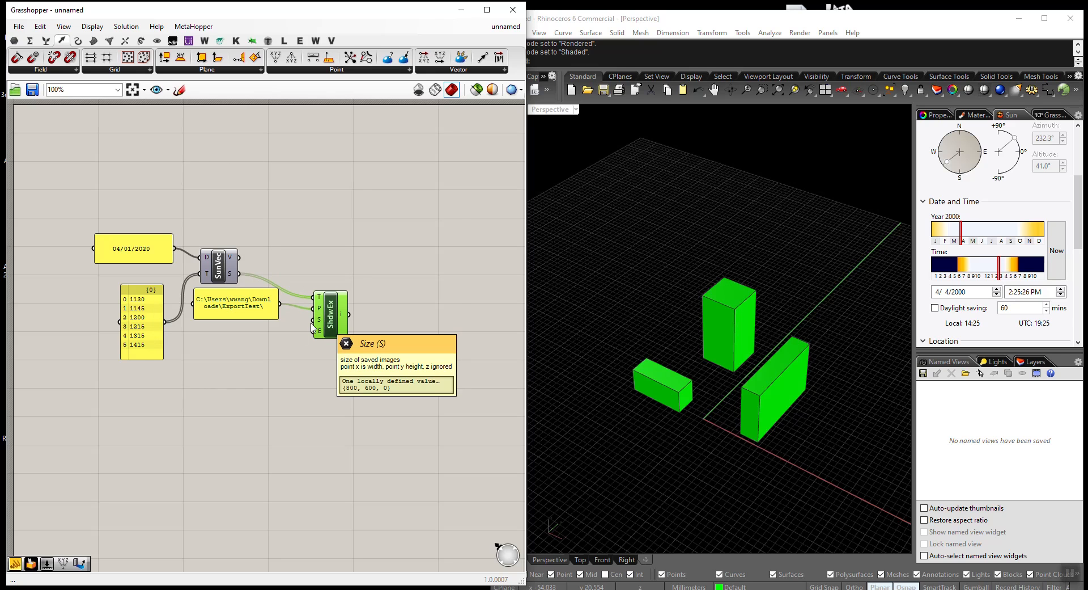
Add a Construct Point component below the path panel and connect its point output to ShadowExport's Size input
double_click(244, 354)
type("xyz")
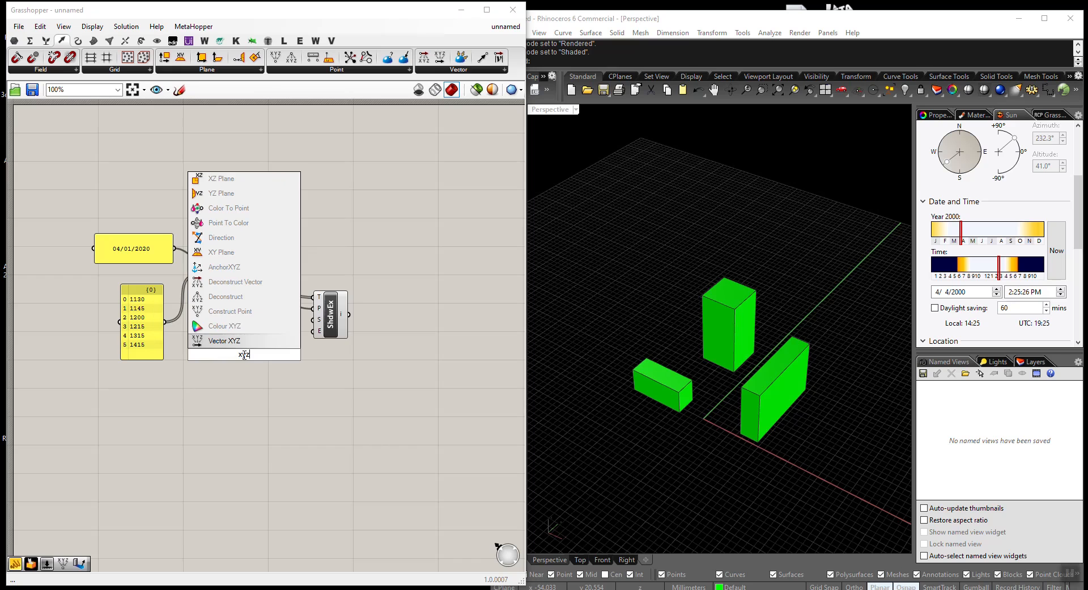
left_click(230, 312)
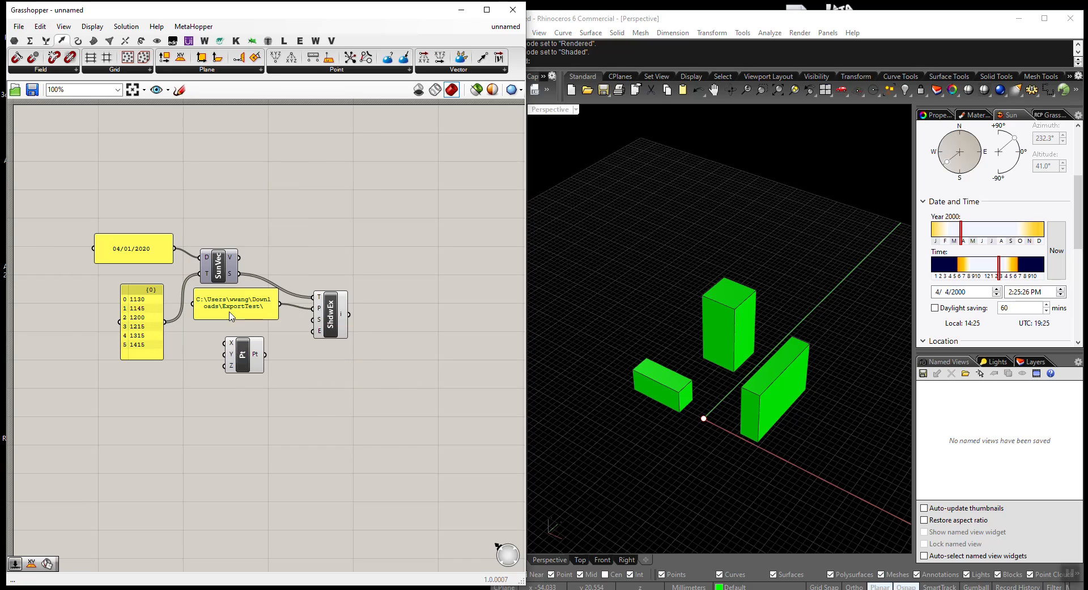
left_click_drag(242, 358, 313, 319)
left_click(187, 381)
Add a number slider beside the Construct Point component, set to 500 with an upper limit of 1000
double_click(188, 381)
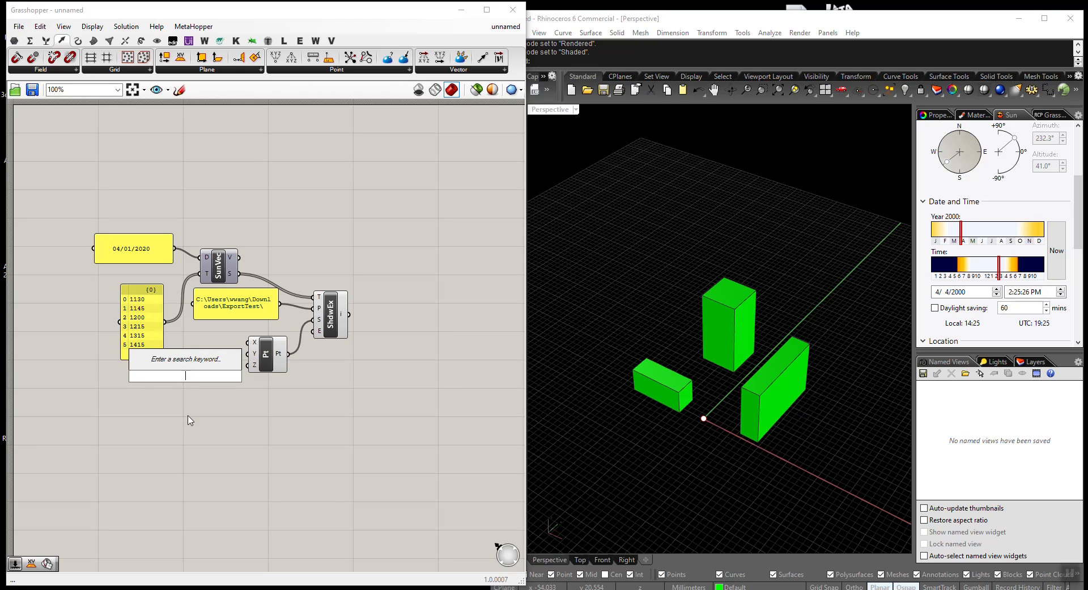
type("500")
type("1000")
key("Return")
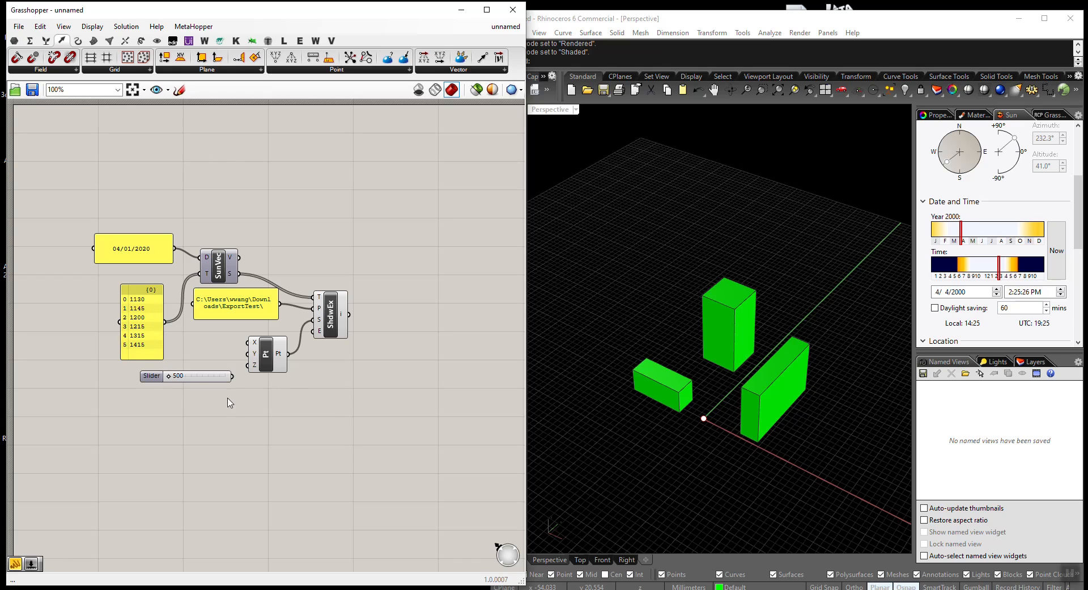
Wire the slider and a copy of it to Construct Point's X and Y inputs, setting X to 1000 and Y to 649
left_click_drag(232, 376, 248, 353)
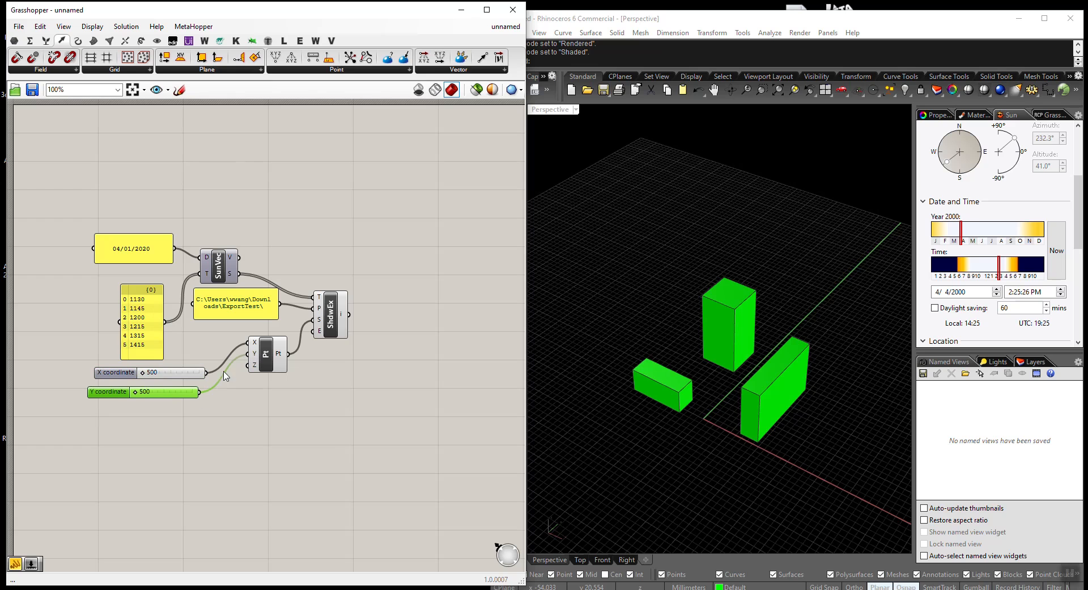
left_click_drag(143, 372, 221, 373)
left_click_drag(136, 392, 156, 395)
left_click_drag(267, 355, 252, 368)
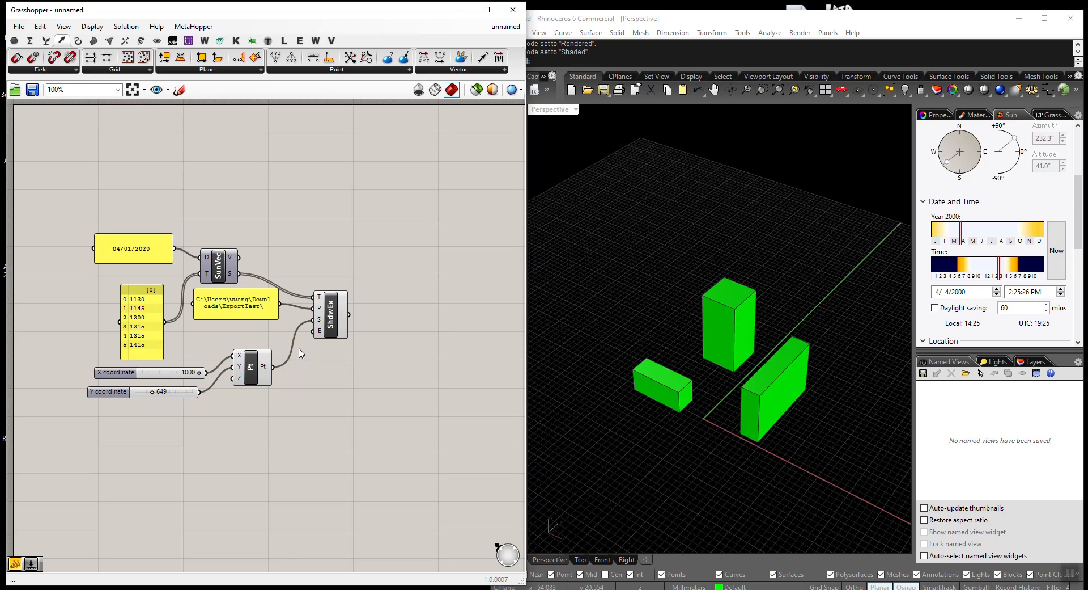
Add a Button component between the path panel and Construct Point and wire it to ShadowExport's E input
double_click(240, 330)
type("butt")
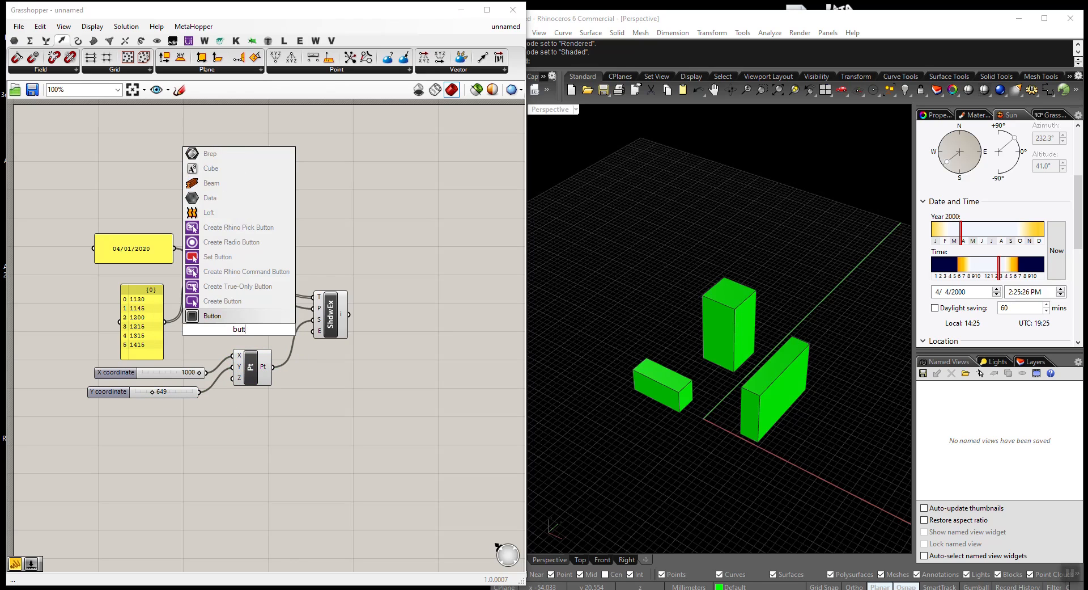
key("Return")
left_click_drag(269, 329, 312, 332)
left_click_drag(222, 332, 233, 334)
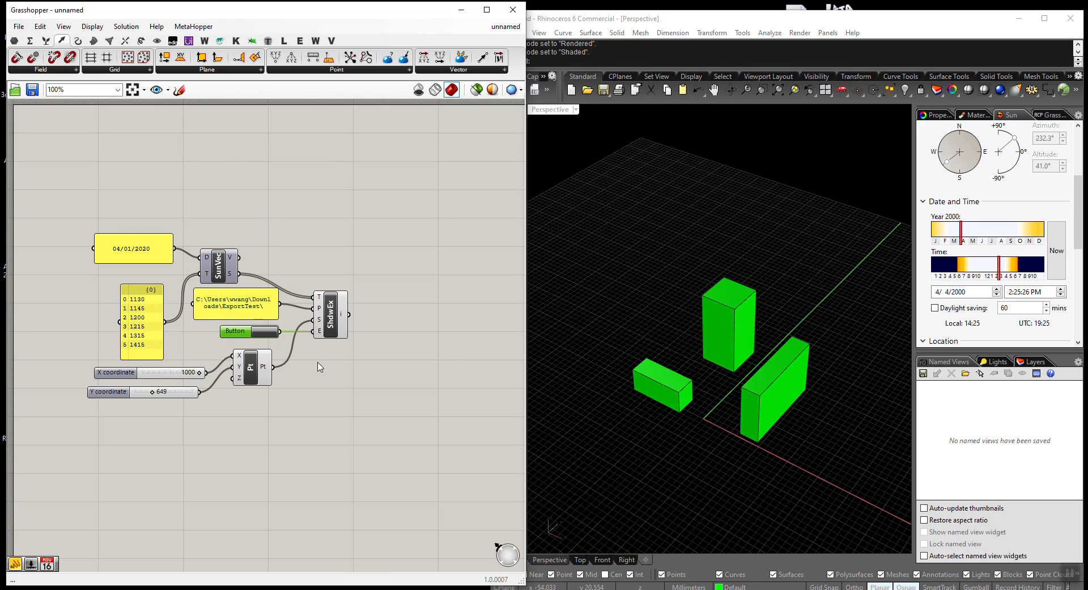
Set the ShadowExport component's display mode to Rendered and trigger the image export with the wired button
left_click(333, 319)
right_click(334, 317)
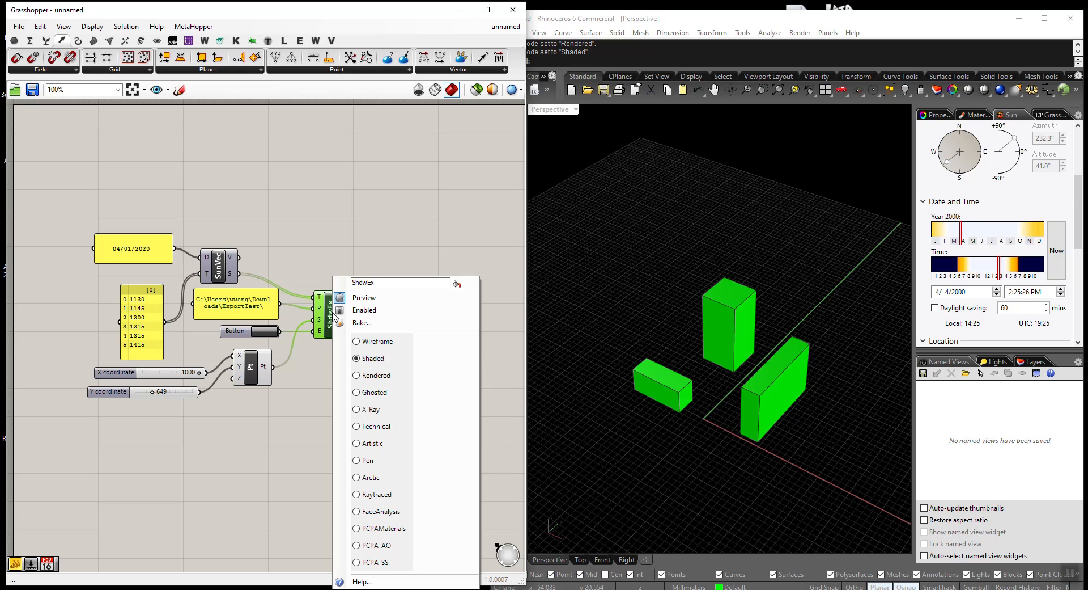
left_click(357, 375)
left_click(386, 251)
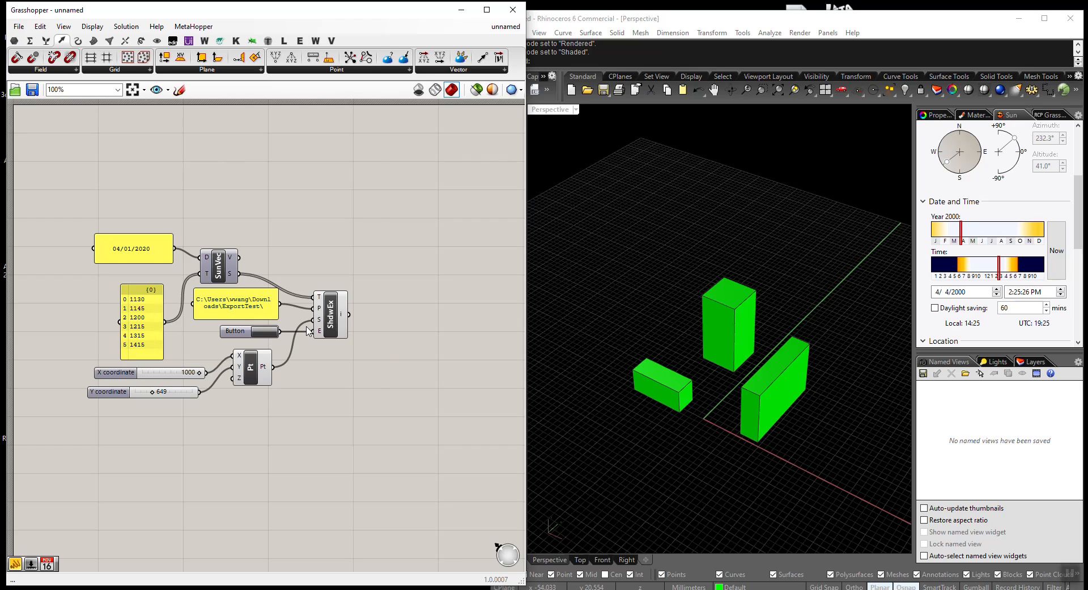
left_click(262, 334)
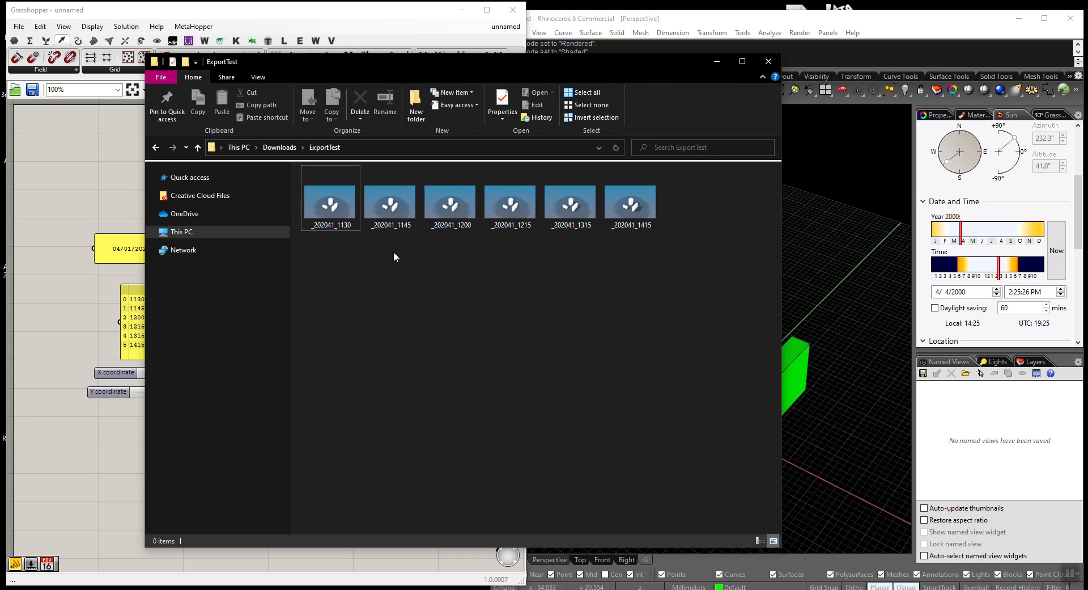
Review the exported shadow images in the ExportTest folder from _202041_1130 through _202041_1415, then return to Grasshopper
double_click(341, 218)
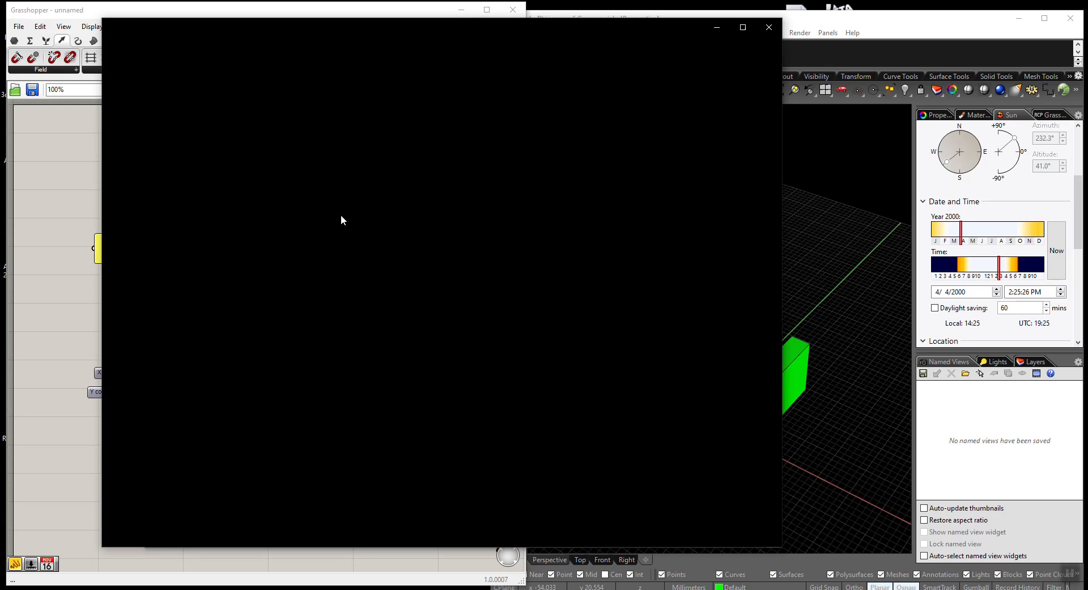
key("Right")
key("Right")
key("Right")
key("Right")
key("Right")
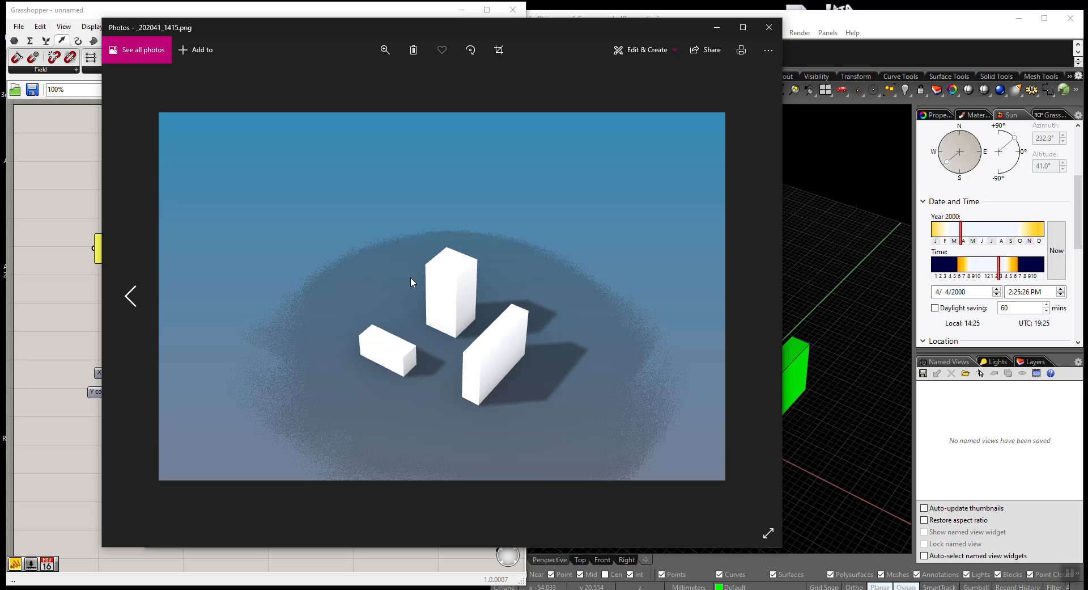
key("Left")
key("Left")
key("Left")
key("Left")
key("Left")
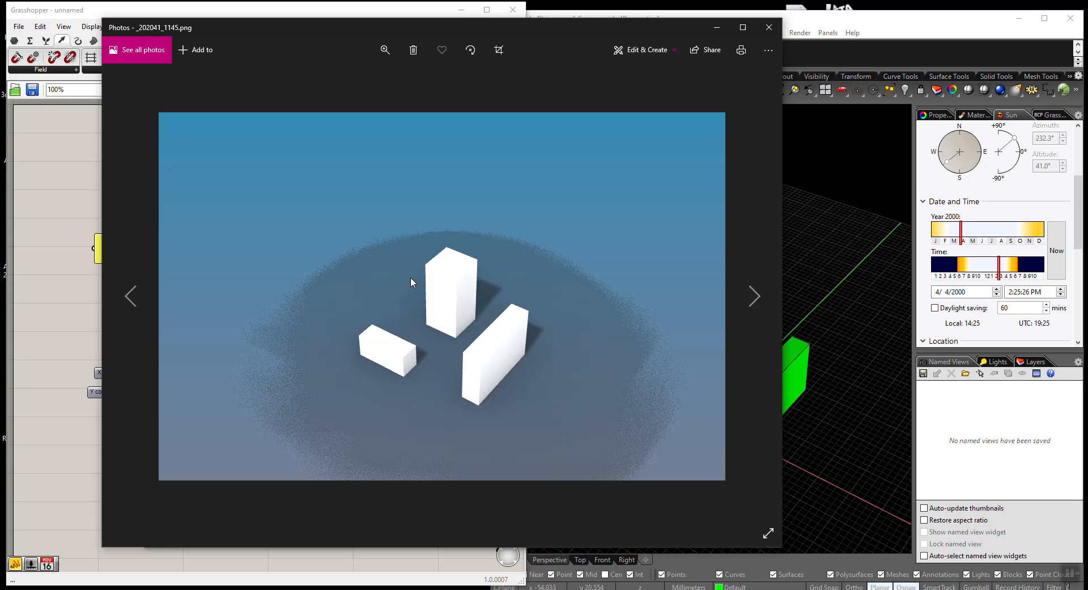
key("Right")
key("Right")
key("Right")
key("Right")
key("Right")
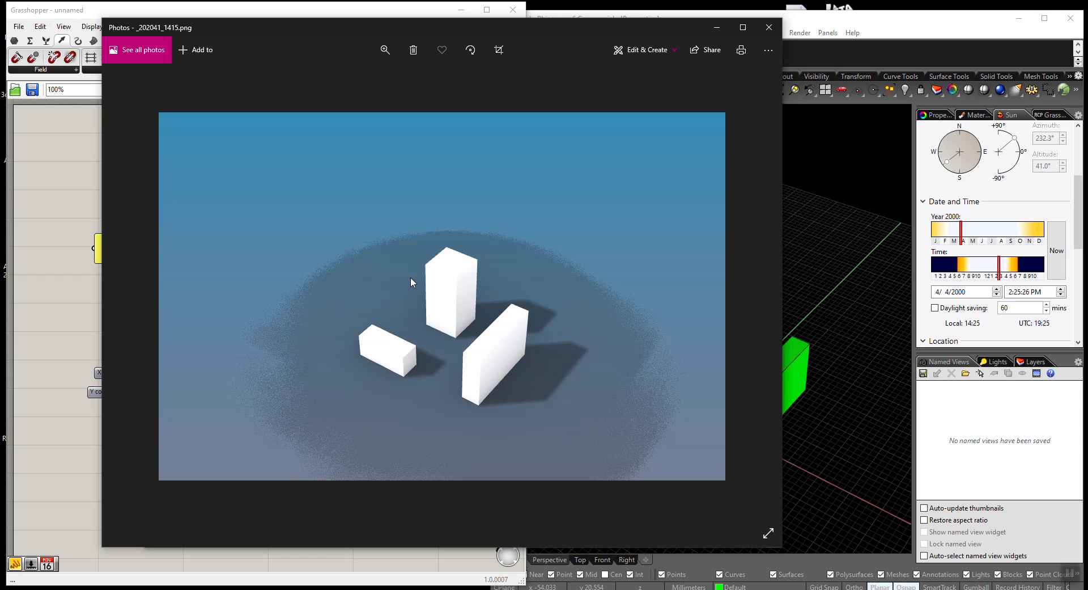
left_click(769, 27)
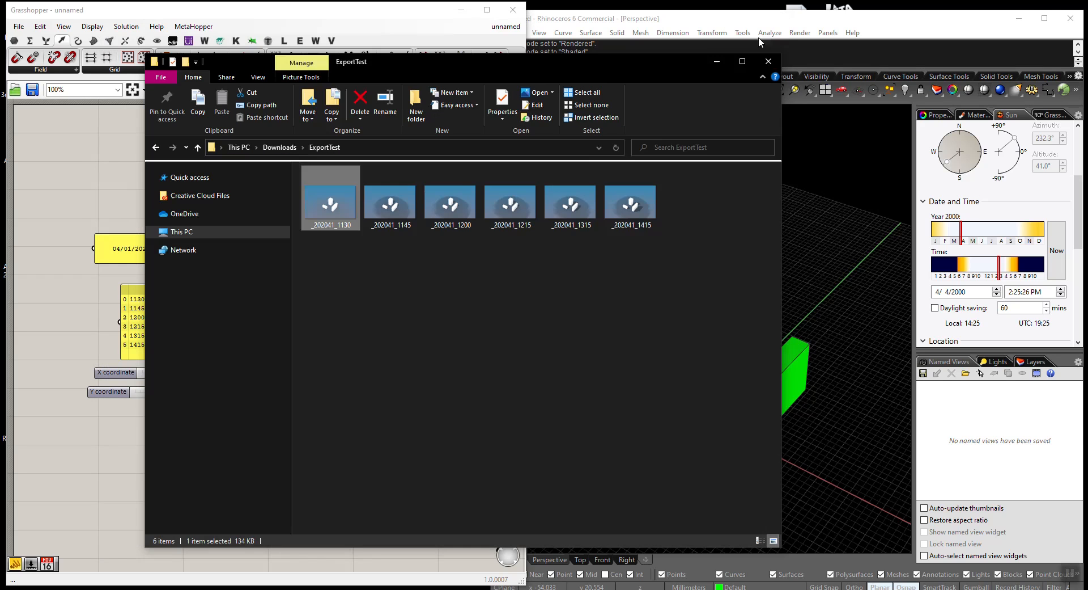
left_click(103, 209)
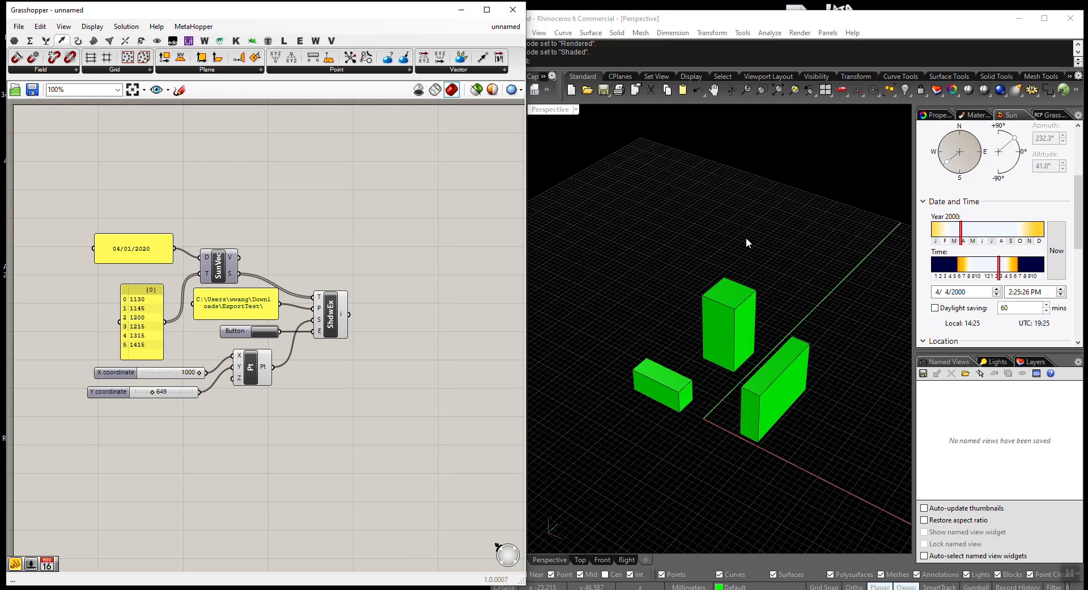
Set Rhino's sun to 4/1/2020 at 11:30:00 AM and display the Perspective viewport in Rendered mode
left_click(951, 295)
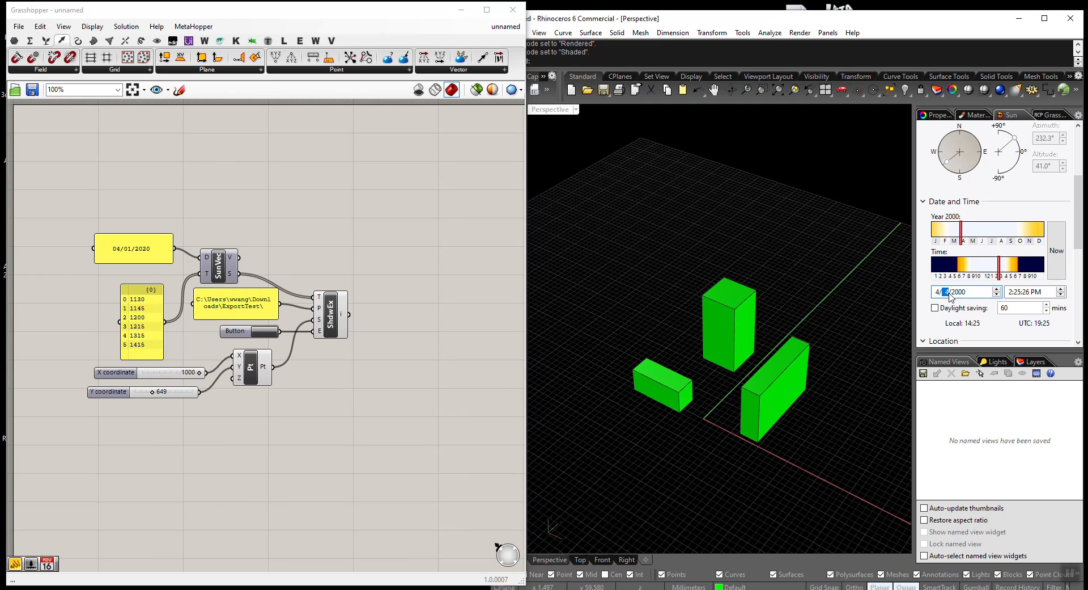
type("1")
type("20")
left_click(1012, 291)
left_click(1038, 292)
type("a")
left_click(1011, 292)
type("11")
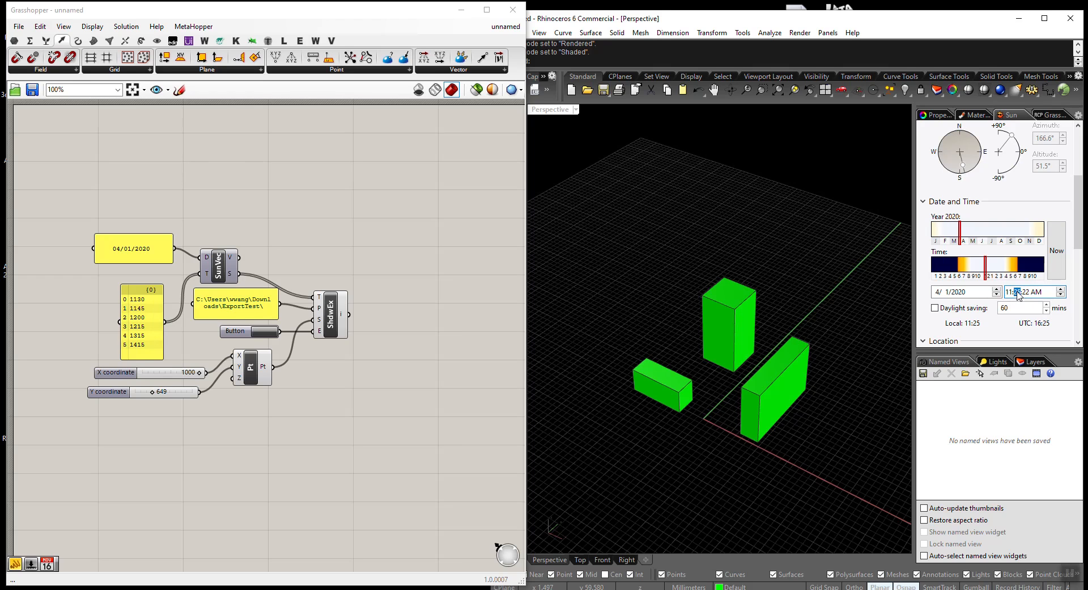
left_click(1026, 292)
type("0")
left_click(575, 109)
left_click(567, 163)
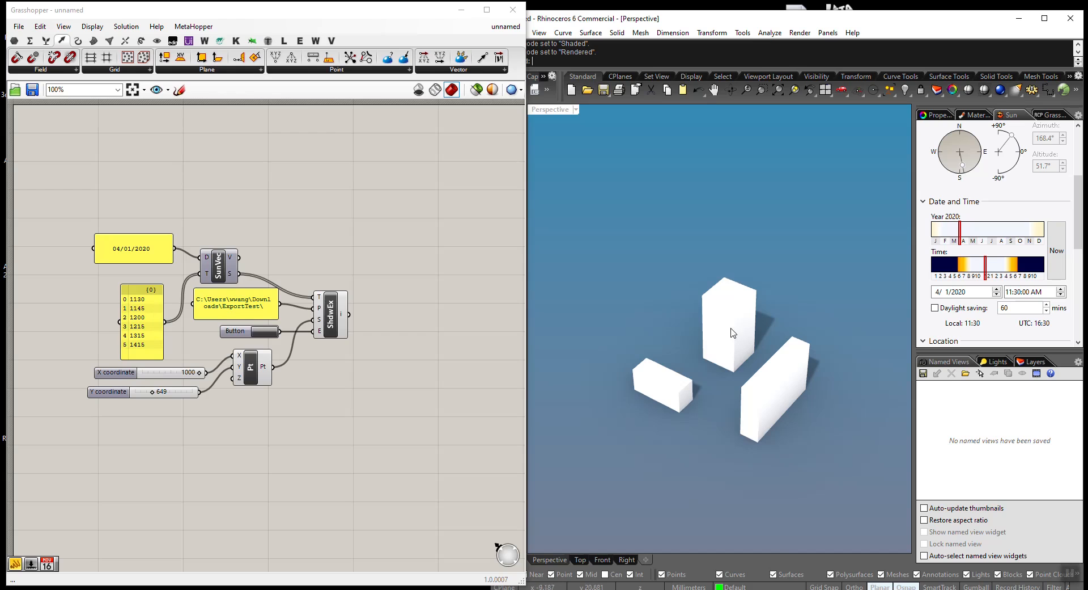
Open the exported _202041_1130 image beside the Rhino viewport to compare shadows, and advance to the 1315 image
key("alt+Tab")
left_click_drag(528, 67, 500, 64)
key("Return")
left_click_drag(567, 27, 417, 37)
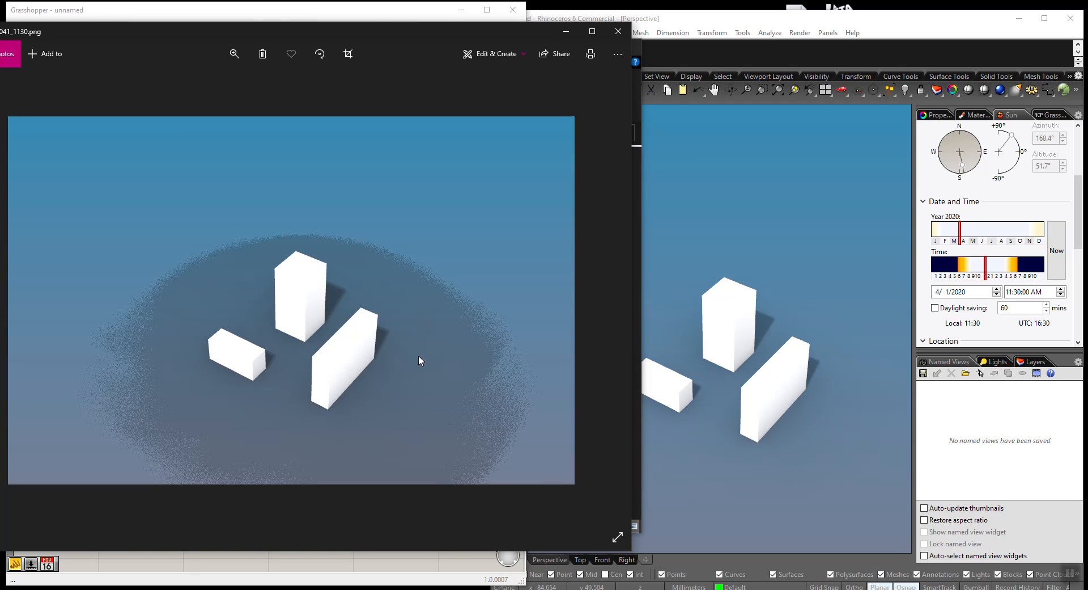
left_click(603, 298)
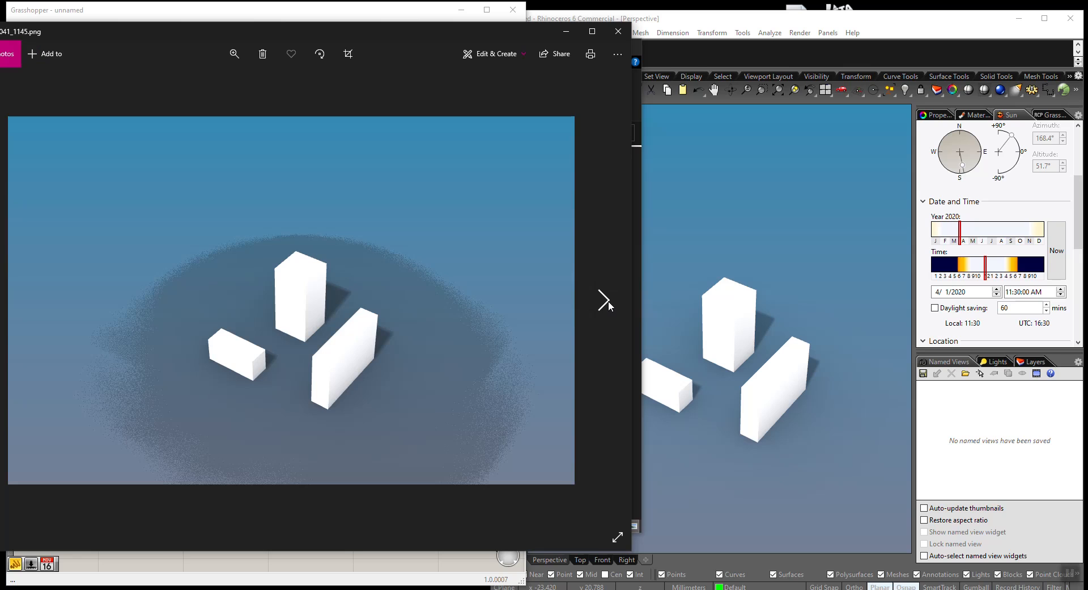
Set Rhino's sun time to 1:15:00 PM and compare the viewport's shadows with the exported 1315 image
left_click(1010, 292)
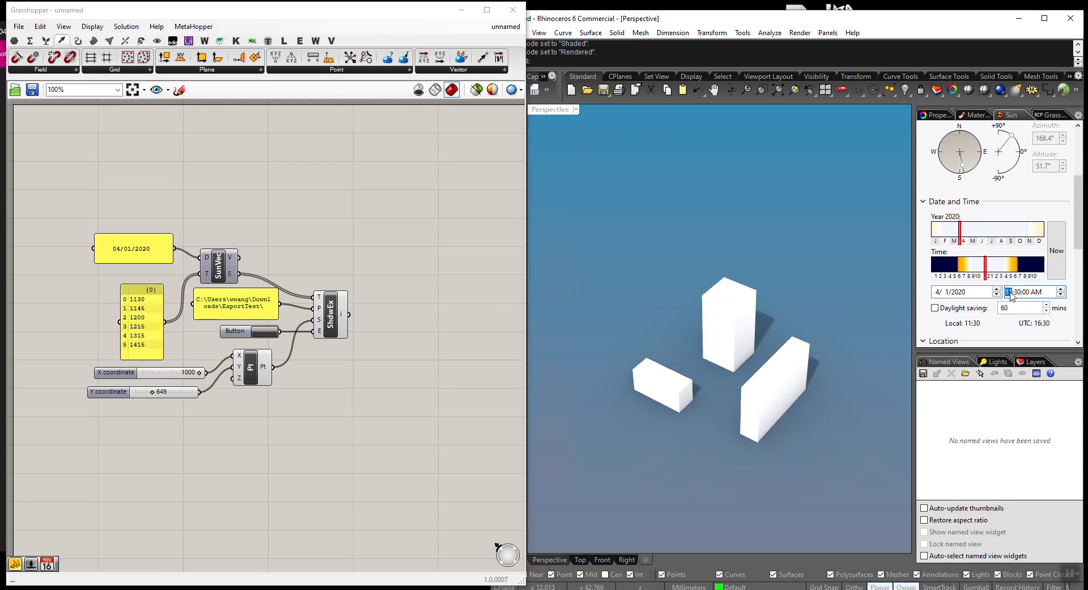
key("Up")
key("Up")
left_click(1016, 294)
type("15")
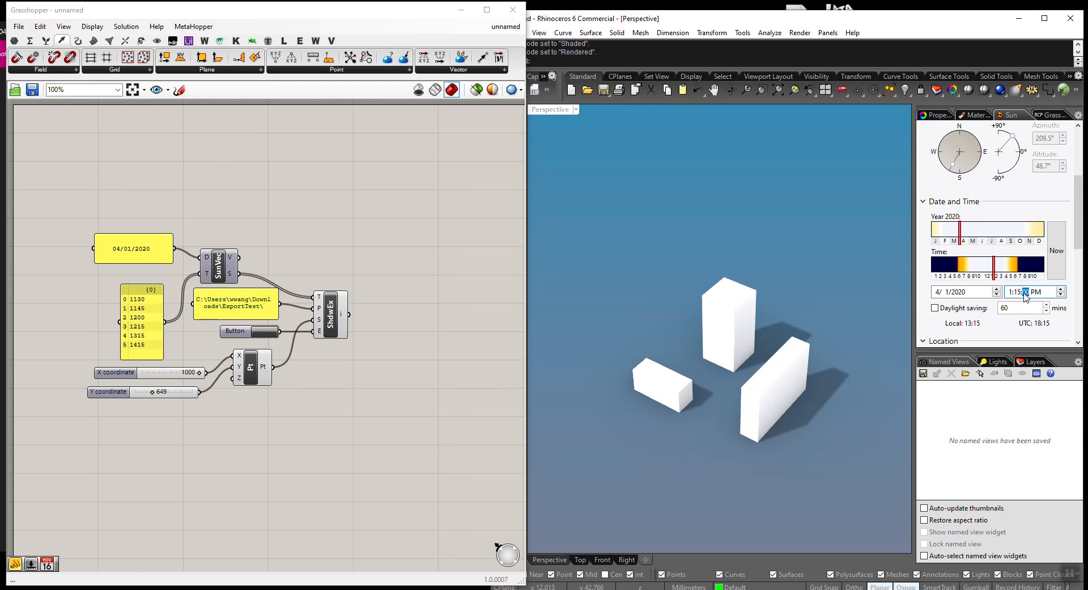
key("alt+Tab")
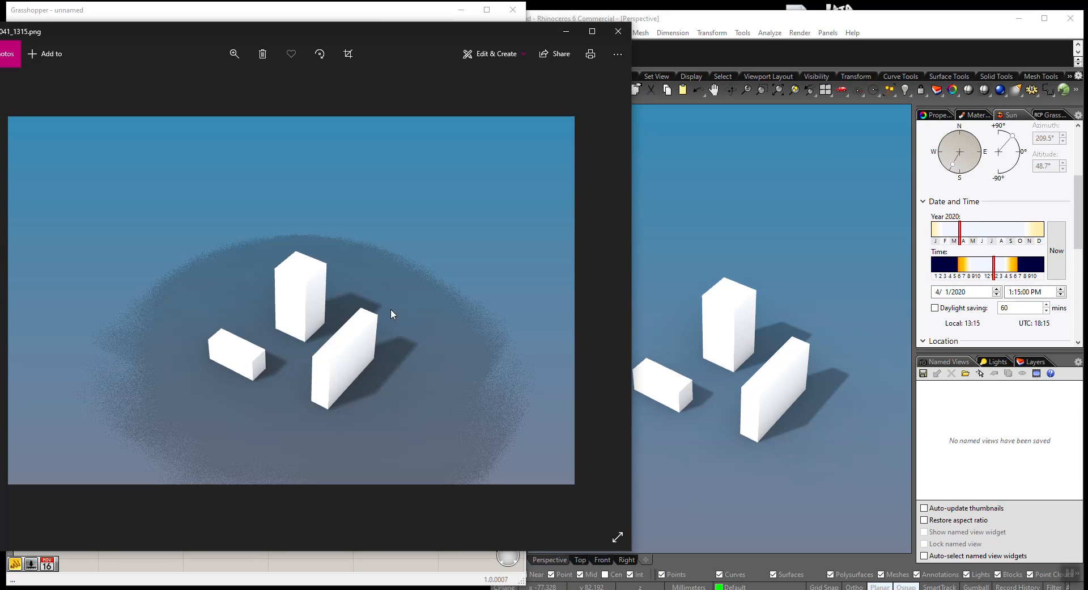
left_click(618, 31)
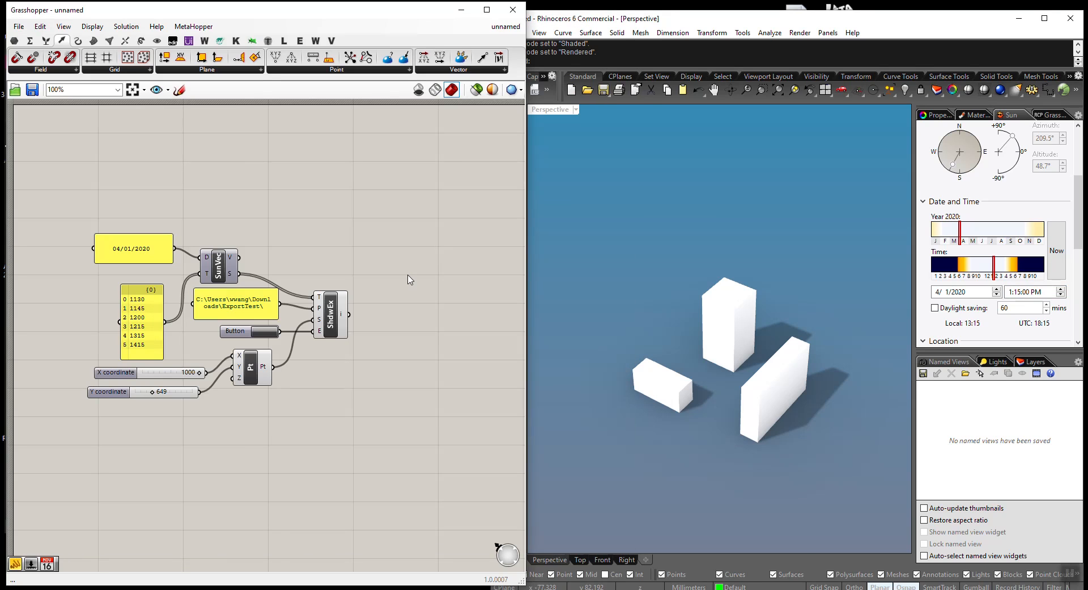